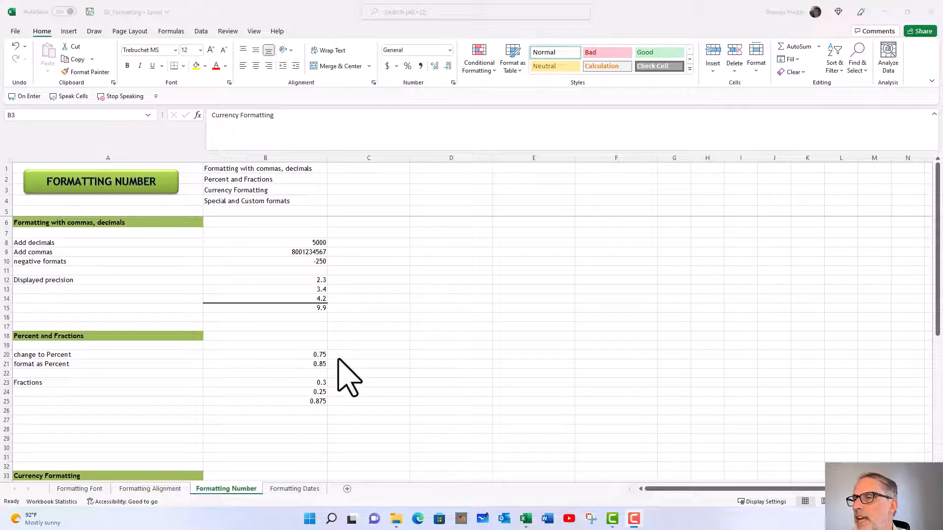
# Enlarge the Formatting Number sheet, select the Add decimals value in B8, and reduce the formula bar's height
pyautogui.click(911, 502)
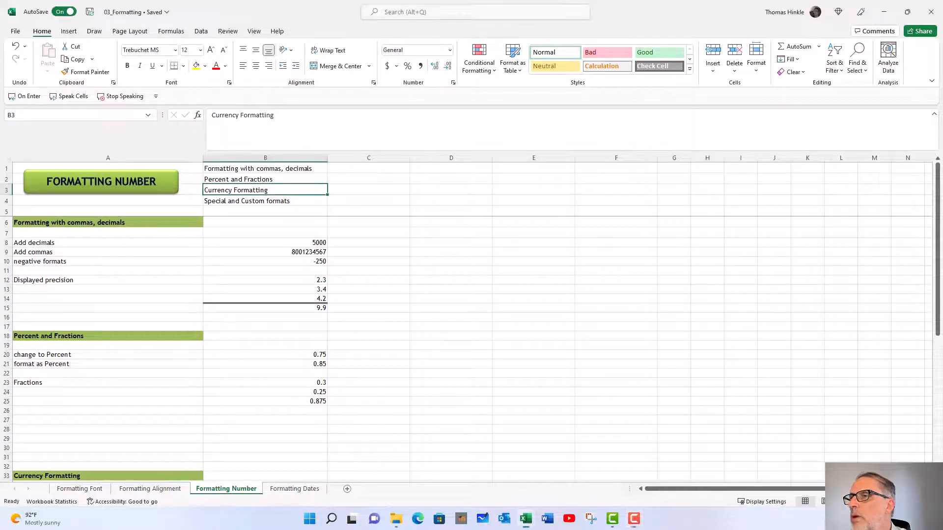
pyautogui.click(911, 501)
pyautogui.click(911, 501)
pyautogui.click(911, 501)
pyautogui.click(911, 501)
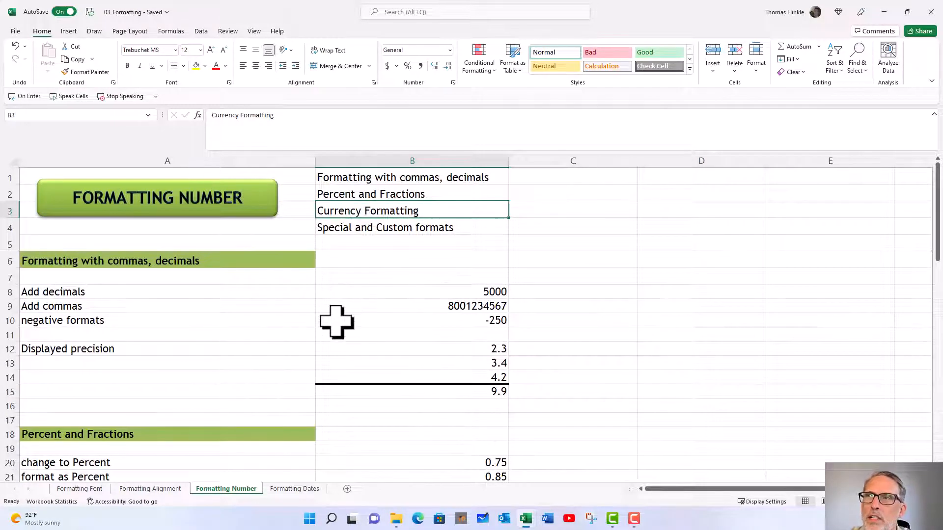
pyautogui.click(347, 291)
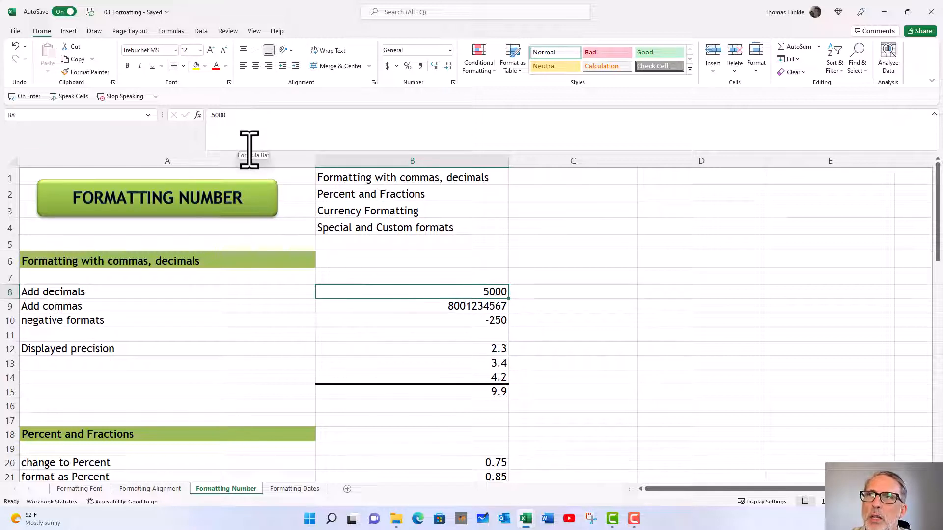
pyautogui.moveTo(228, 150); pyautogui.dragTo(226, 136)
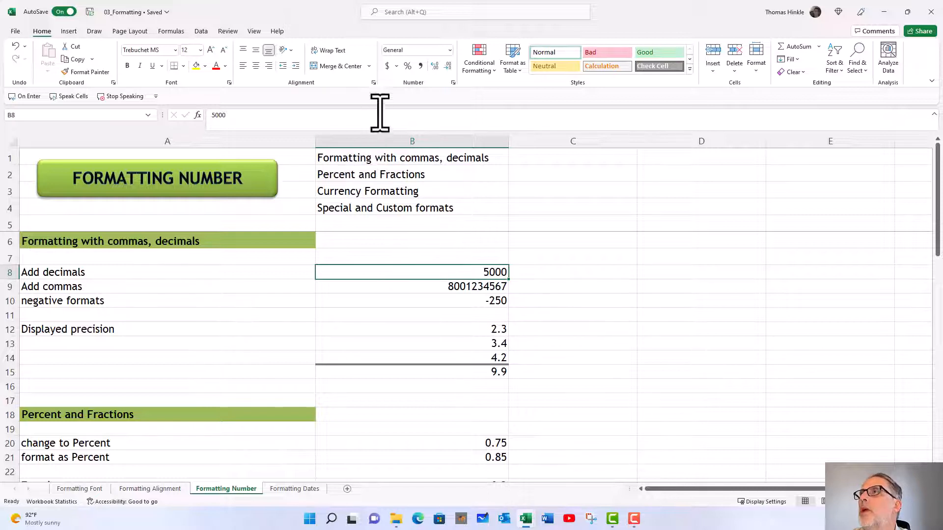
# Increase the number in B8 to four decimal places, and reduce it back to zero decimal places
pyautogui.click(432, 67)
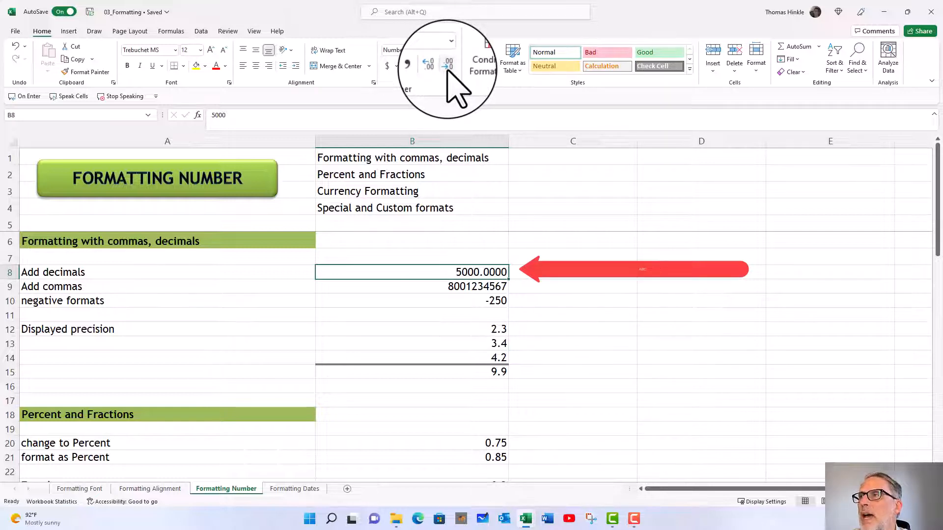
pyautogui.click(447, 66)
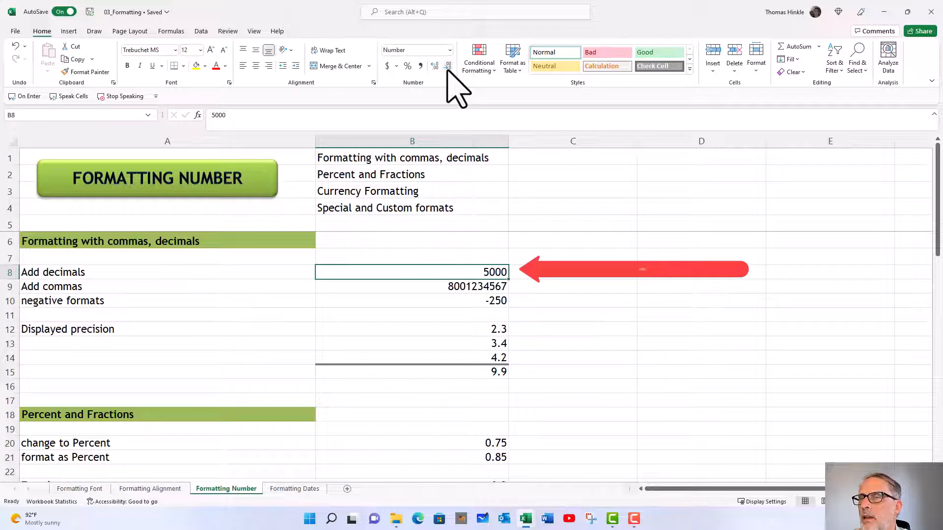
# Apply the comma style to the Add commas number in B9 and extend it to at least five decimal places
pyautogui.click(437, 286)
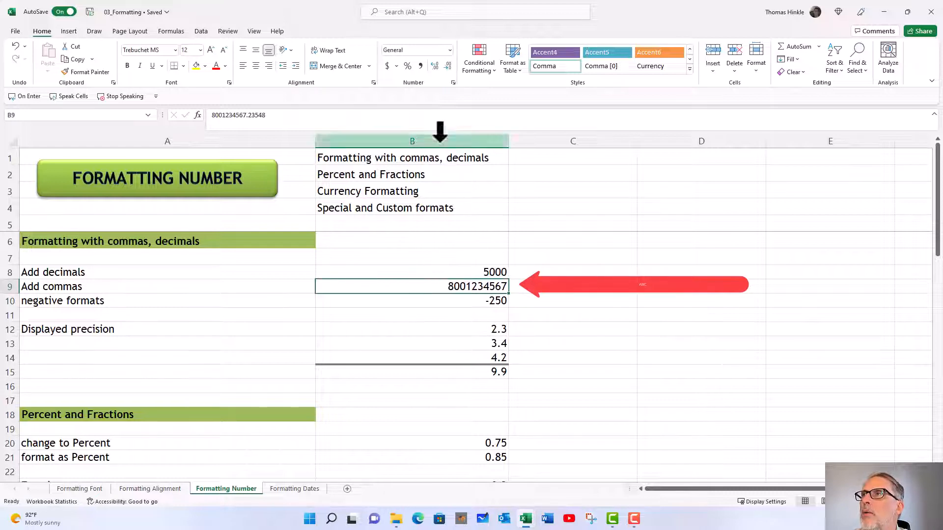
pyautogui.click(421, 66)
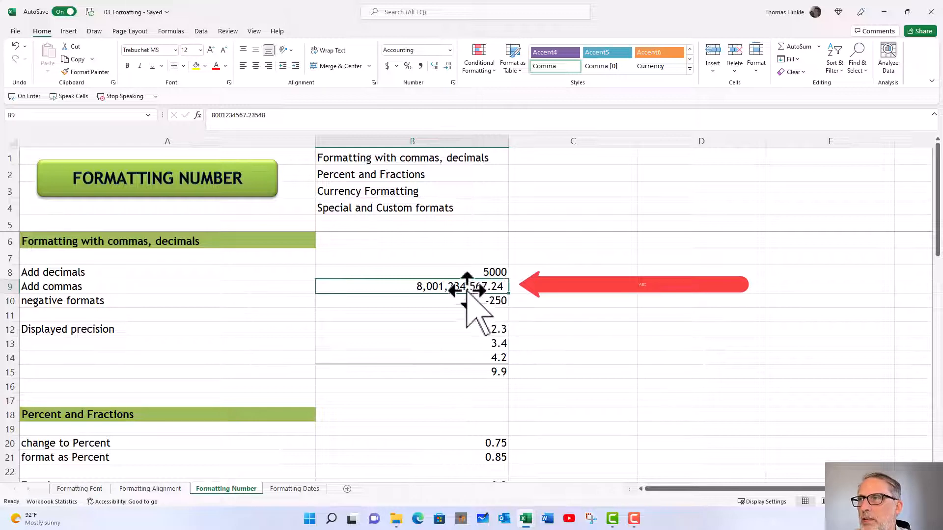
pyautogui.click(434, 66)
pyautogui.click(434, 66)
pyautogui.click(434, 65)
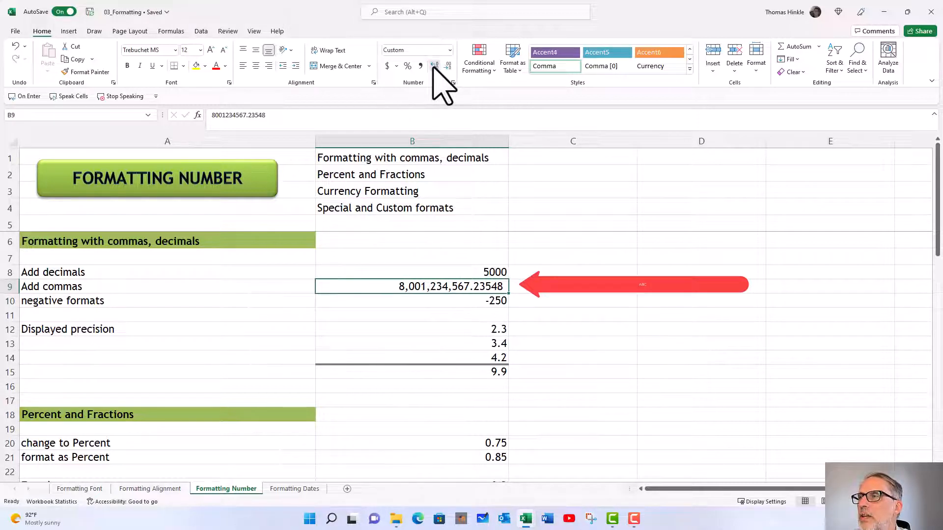
pyautogui.click(434, 66)
# Reduce the comma-formatted number in B9 to zero decimal places
pyautogui.click(448, 65)
pyautogui.click(448, 66)
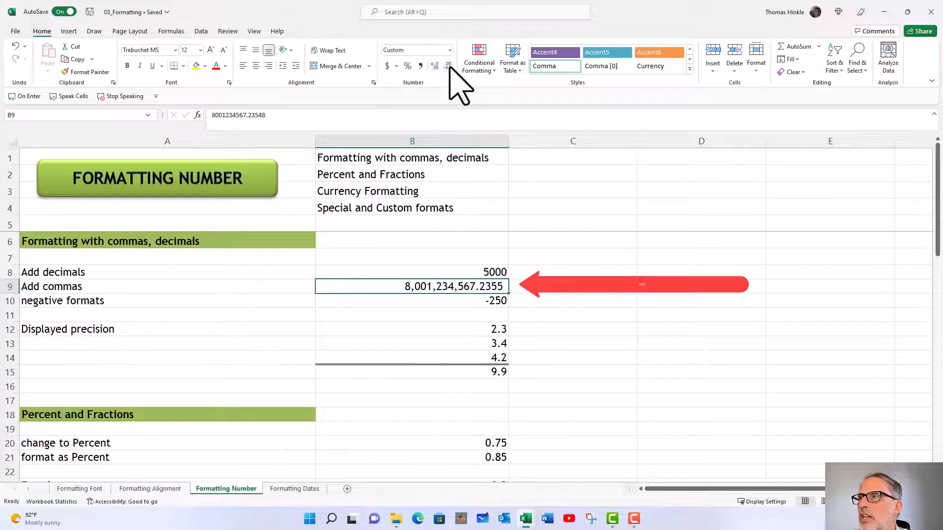
pyautogui.click(448, 66)
pyautogui.click(448, 66)
pyautogui.click(448, 66)
pyautogui.click(448, 66)
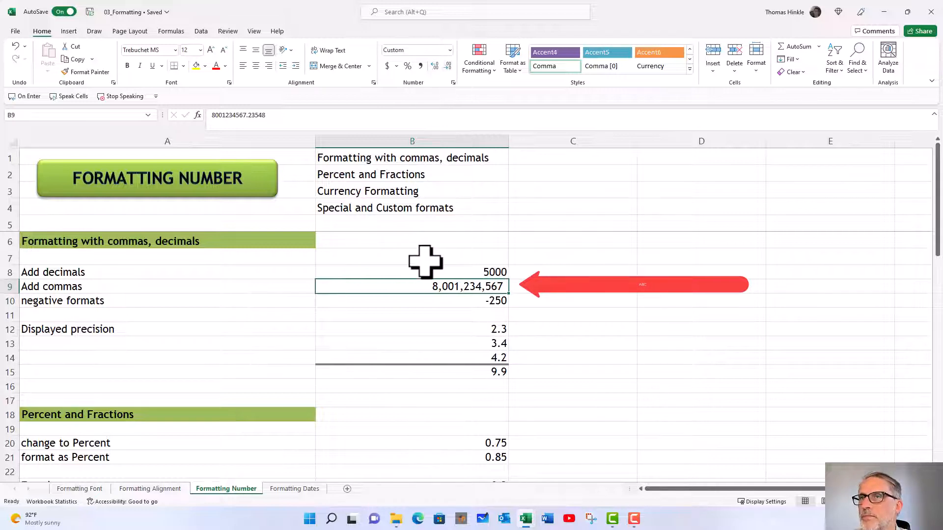
# Format the negative number in B10 with the custom number format #,##0_);[Red](#,##0)
pyautogui.click(437, 302)
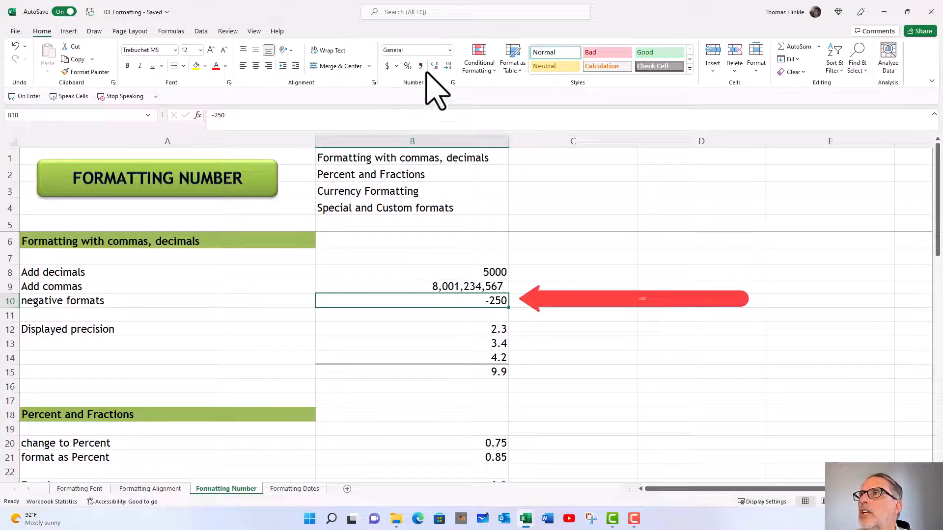
pyautogui.click(450, 51)
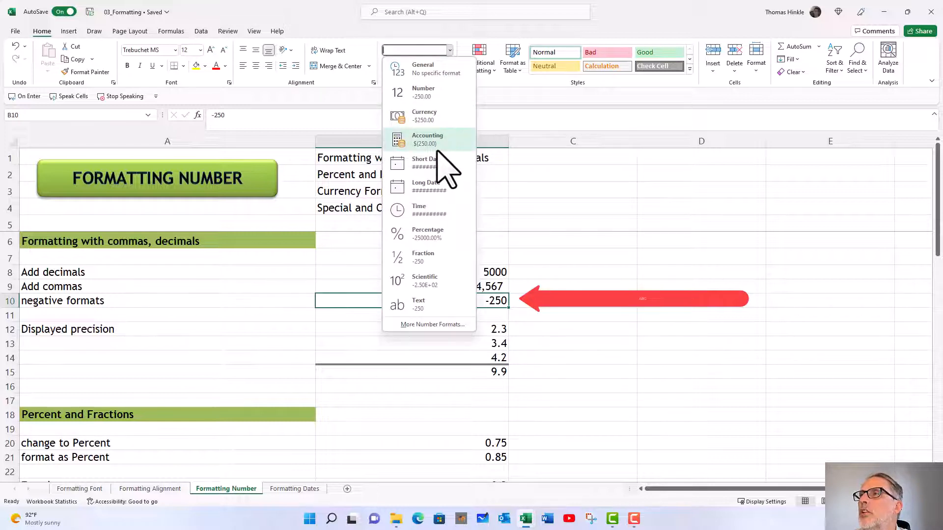
pyautogui.click(431, 325)
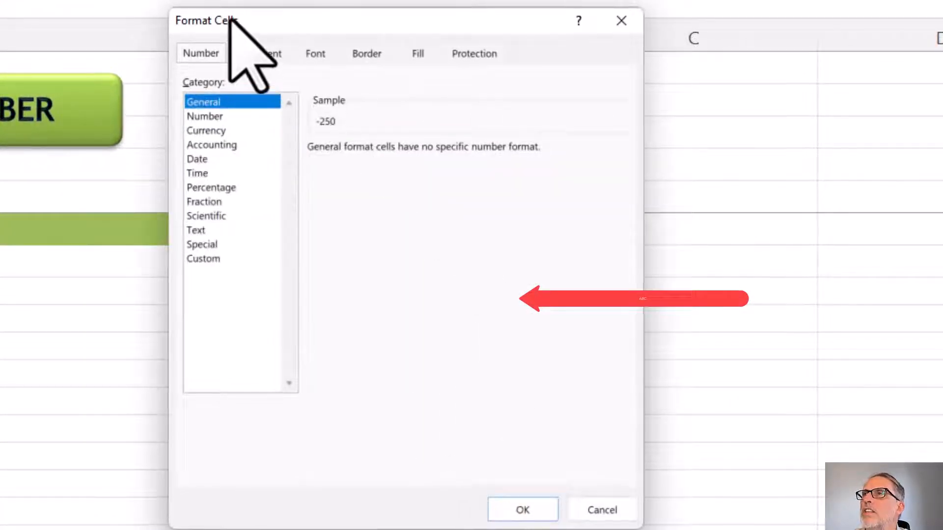
pyautogui.moveTo(230, 19); pyautogui.dragTo(251, 20)
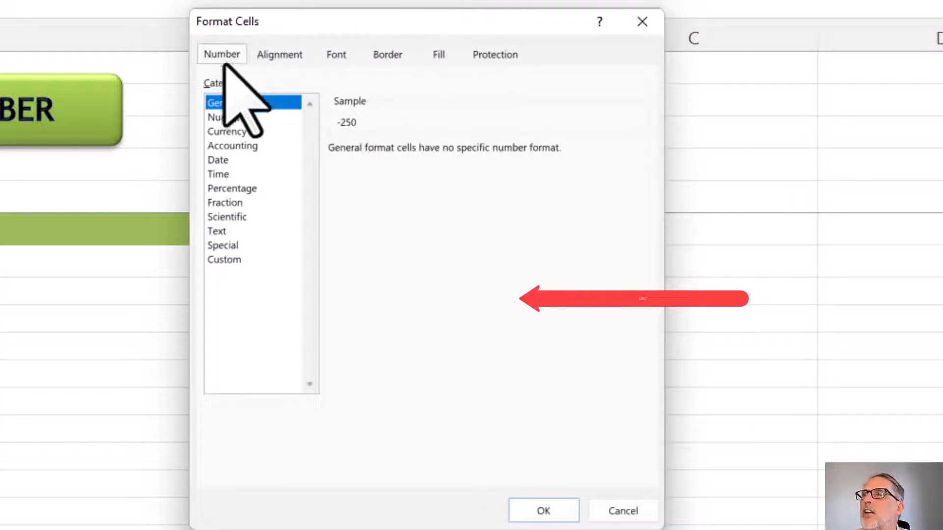
pyautogui.click(219, 259)
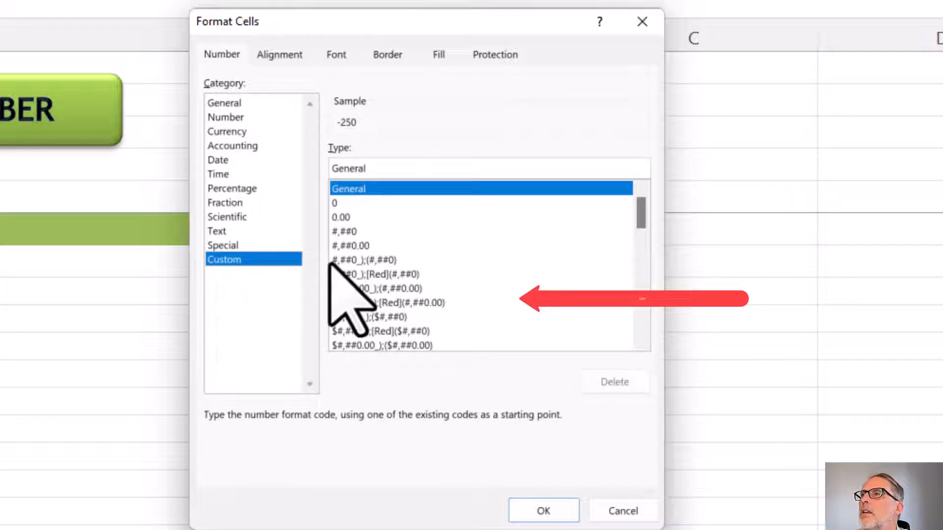
pyautogui.click(379, 274)
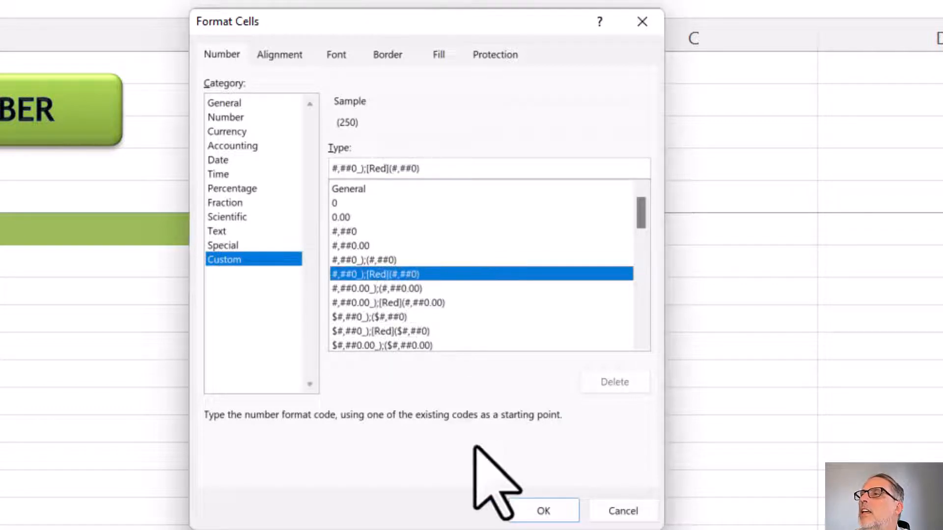
pyautogui.click(525, 510)
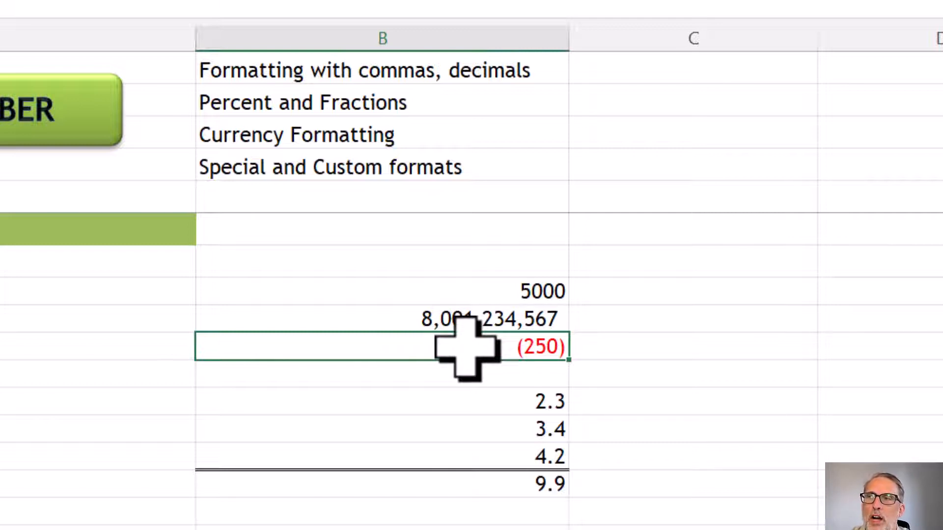
# Examine the Displayed precision numbers in B12:B14 and their total in B15
pyautogui.scroll(-1, 444, 371)
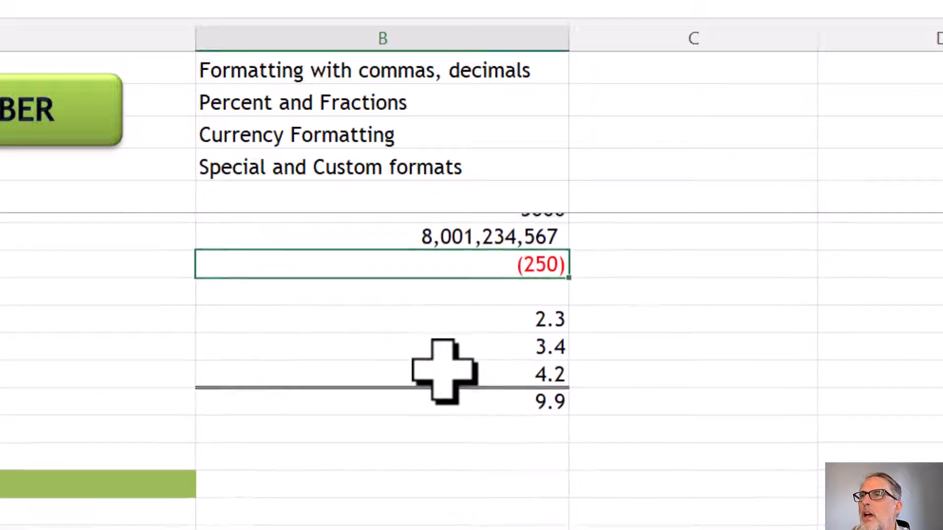
pyautogui.scroll(1, 444, 372)
pyautogui.click(482, 407)
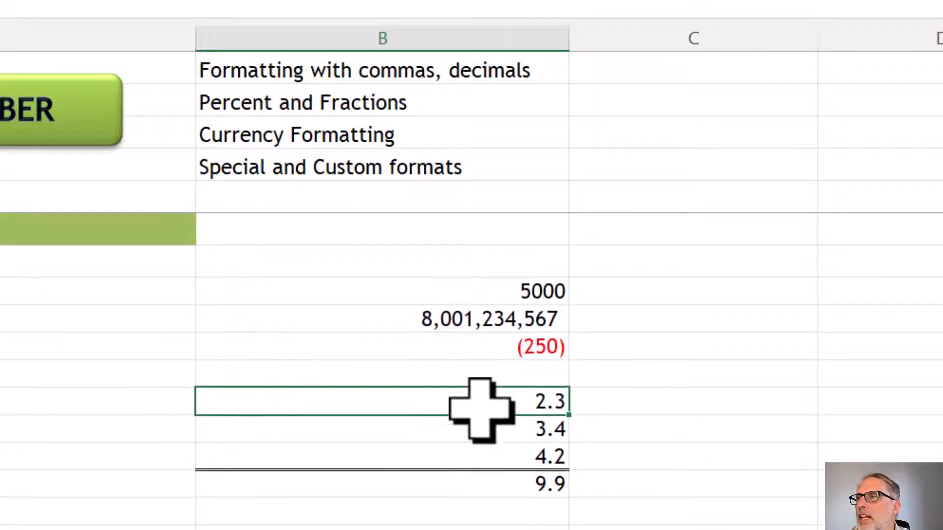
pyautogui.moveTo(482, 410); pyautogui.dragTo(476, 488)
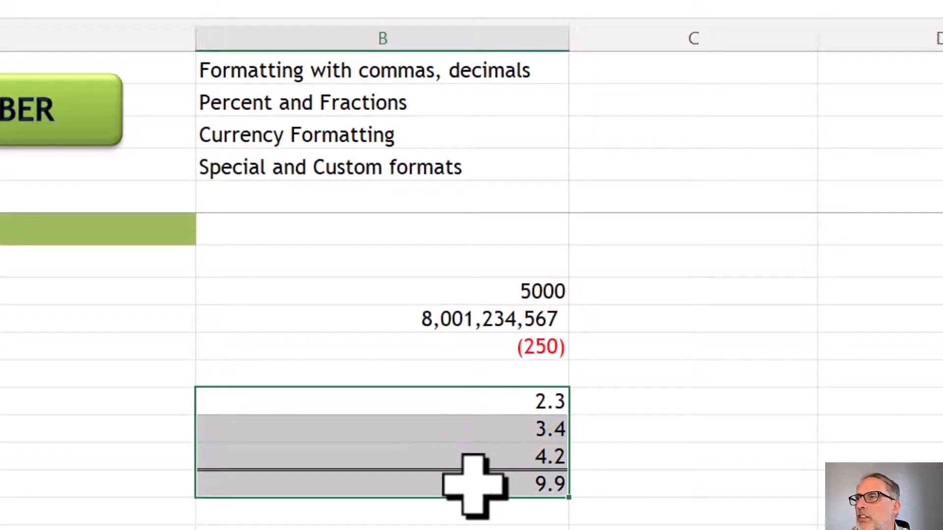
pyautogui.click(442, 406)
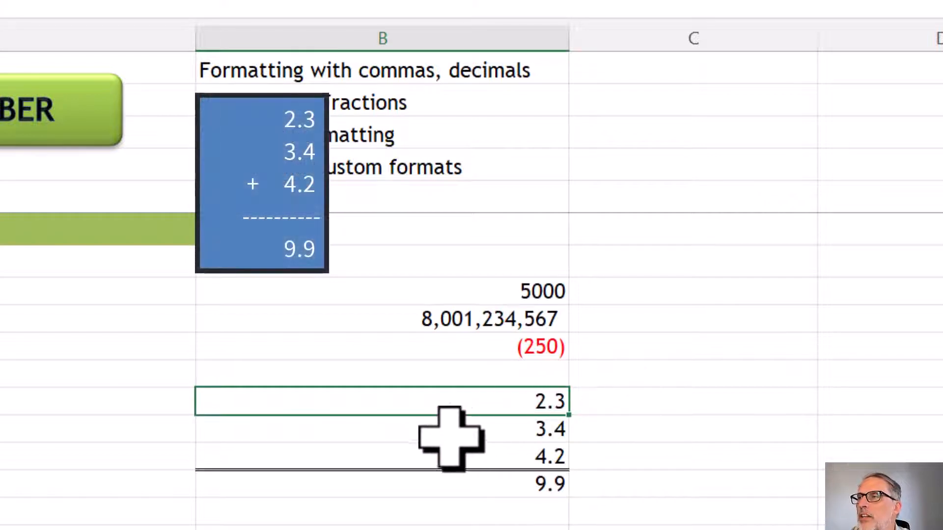
pyautogui.click(442, 432)
pyautogui.click(453, 449)
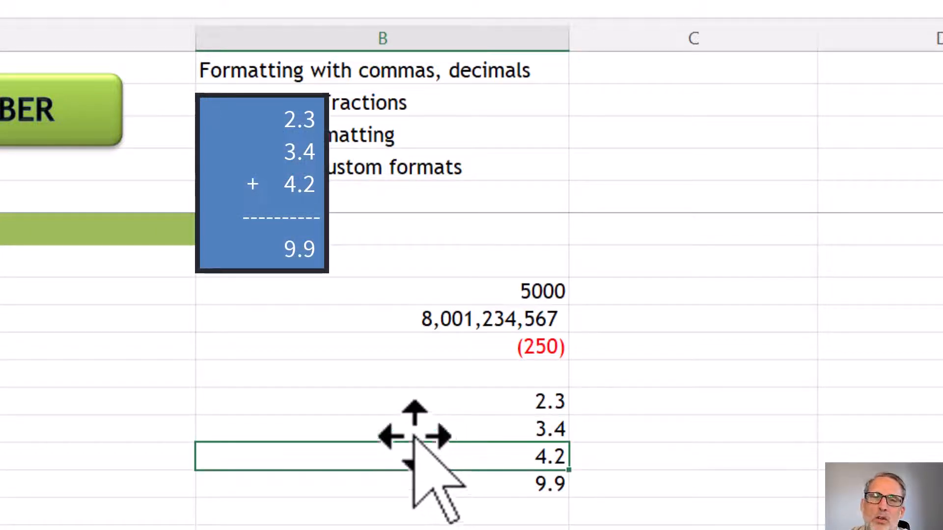
pyautogui.click(435, 408)
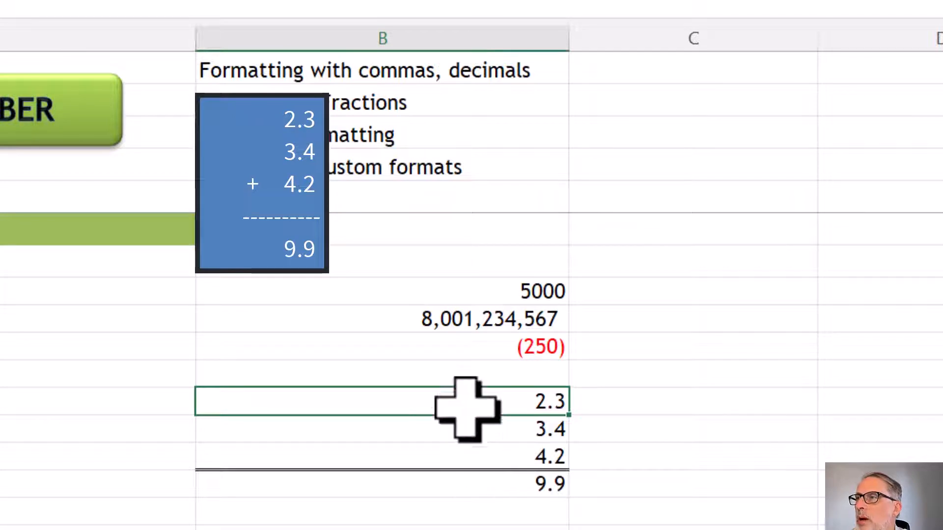
# Reduce B12:B15 to zero decimal places and check the underlying contents of B14 and the total in B15
pyautogui.moveTo(464, 400); pyautogui.dragTo(484, 482)
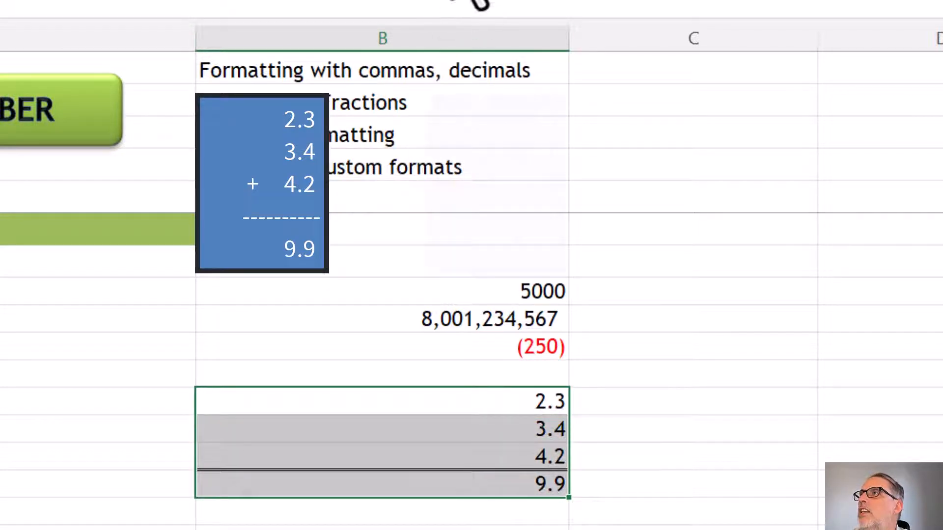
pyautogui.click(455, 1)
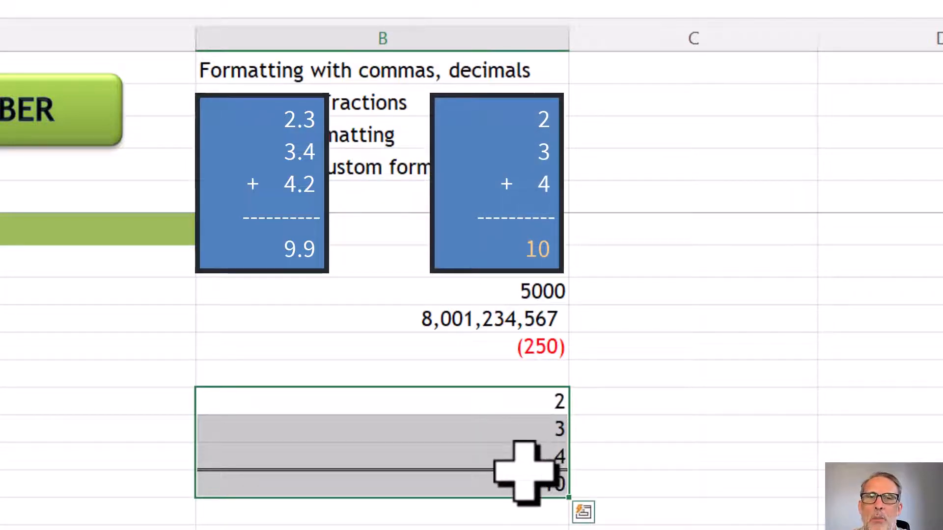
pyautogui.click(476, 432)
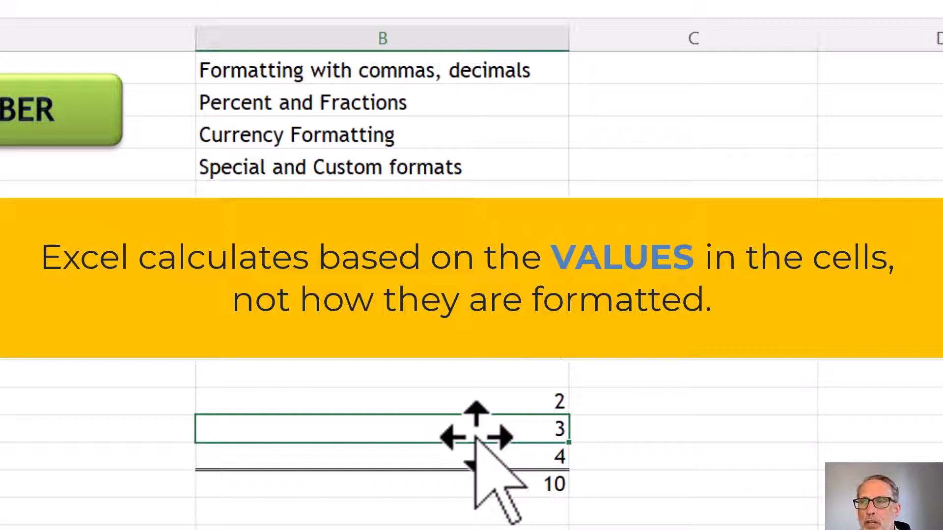
pyautogui.click(328, 457)
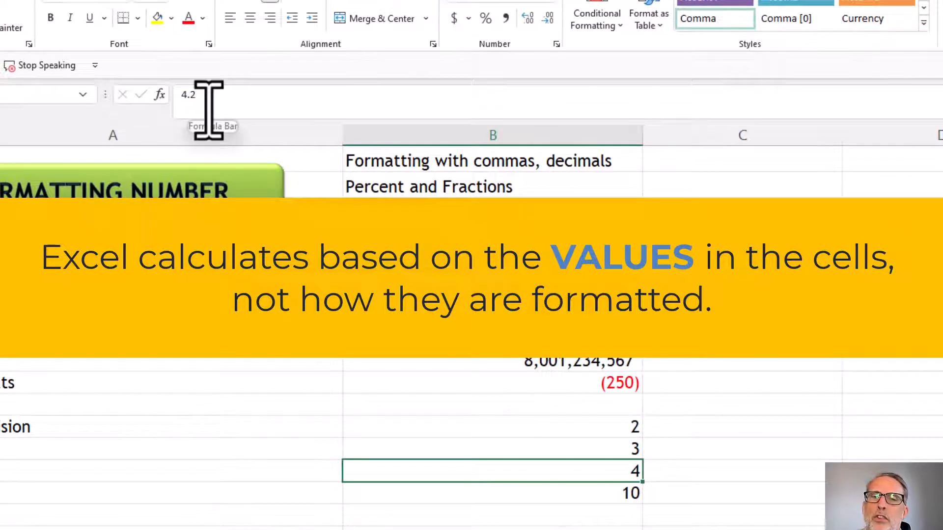
pyautogui.click(553, 497)
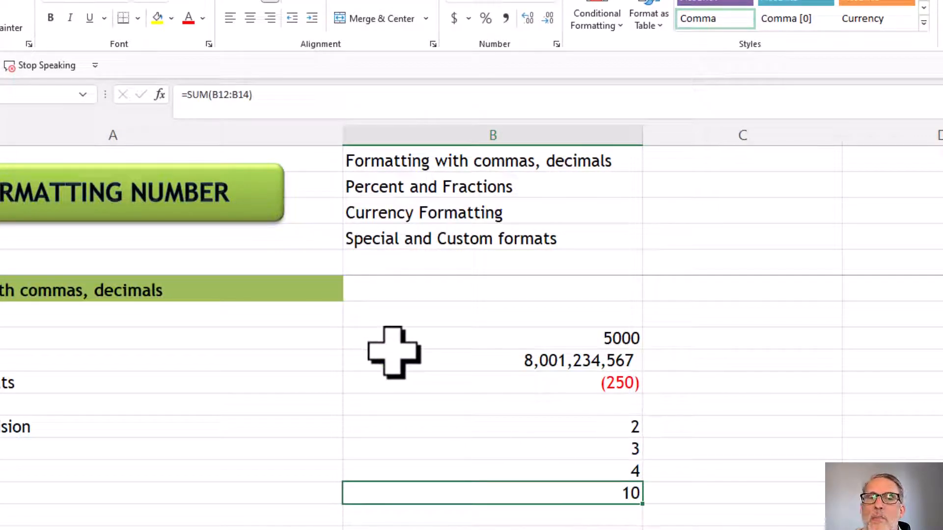
# Restore one decimal place to the numbers and total in B12:B15
pyautogui.click(434, 428)
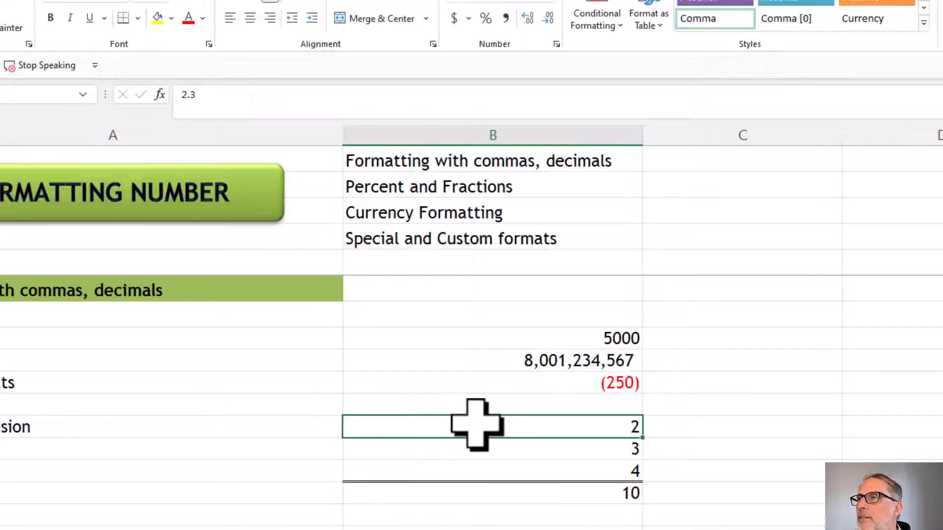
pyautogui.moveTo(476, 425); pyautogui.dragTo(478, 493)
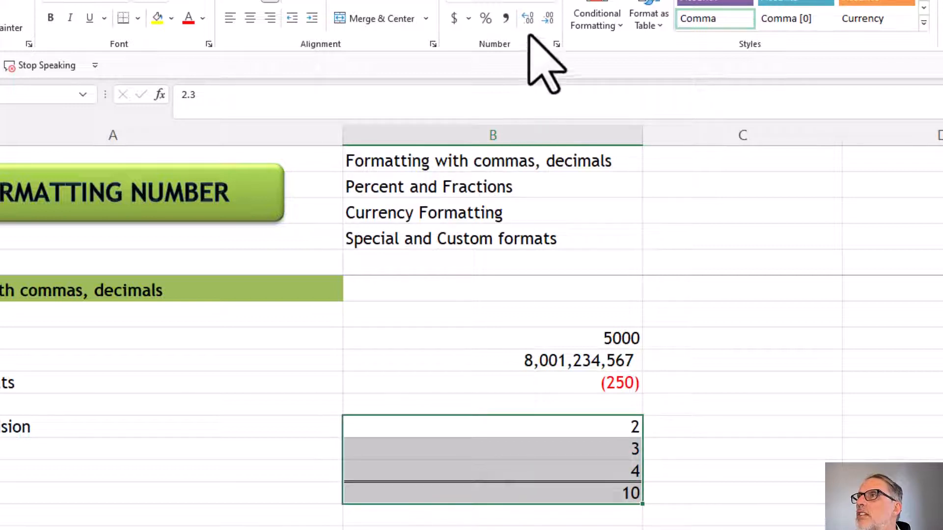
pyautogui.click(528, 19)
# Apply the percent style to the two numbers in B20 and B21 of the Percent and Fractions section
pyautogui.scroll(-5, 511, 274)
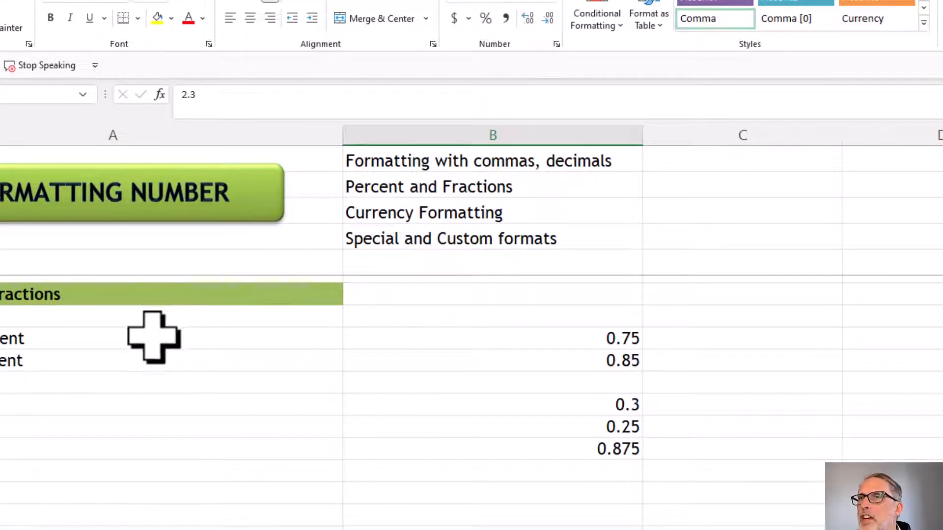
pyautogui.click(552, 336)
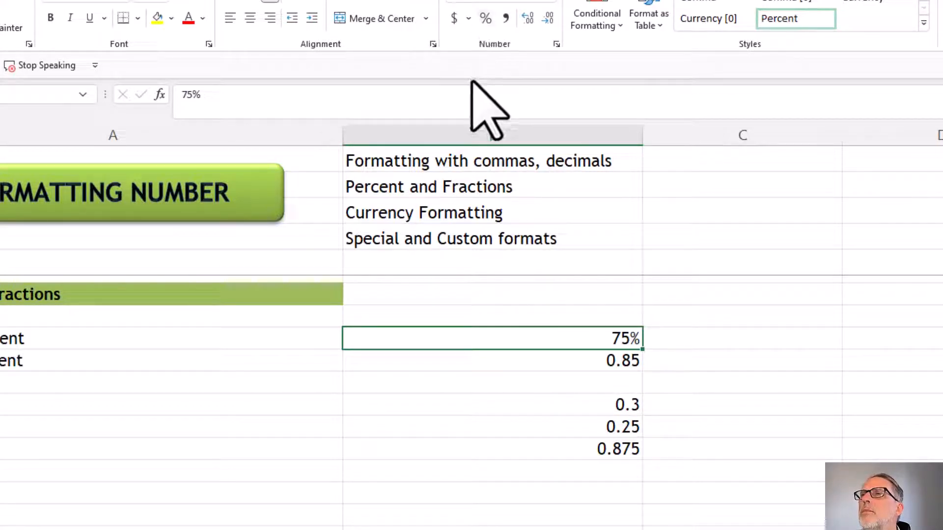
pyautogui.click(559, 363)
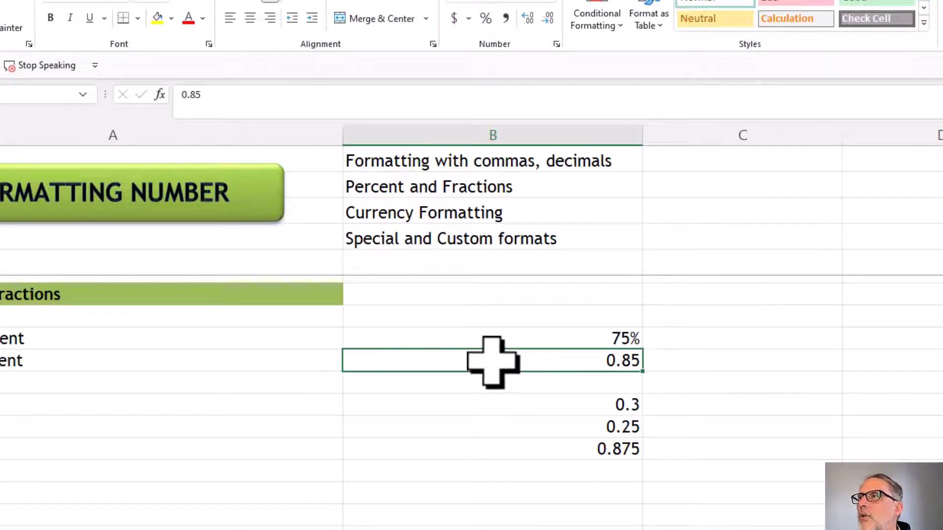
pyautogui.click(485, 18)
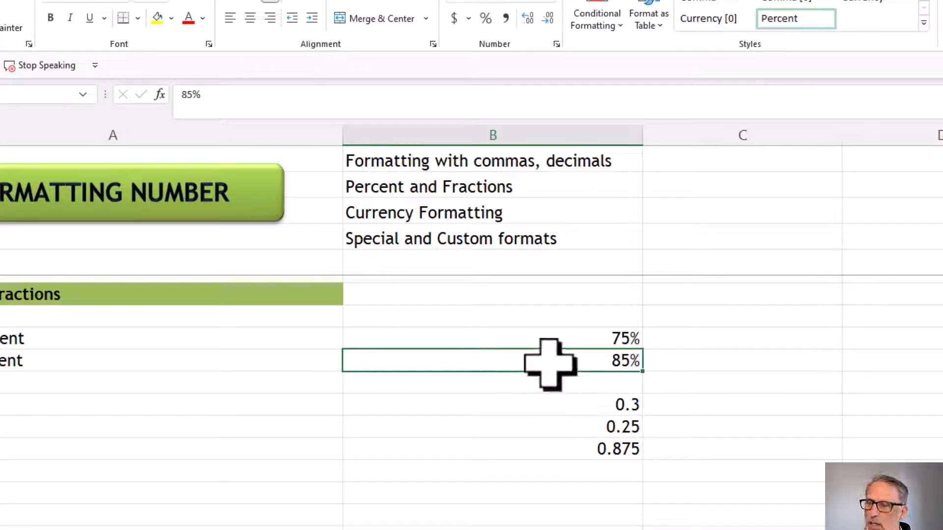
# Change the second percentage in B21 to 95%
pyautogui.write('95')
pyautogui.press('Return')
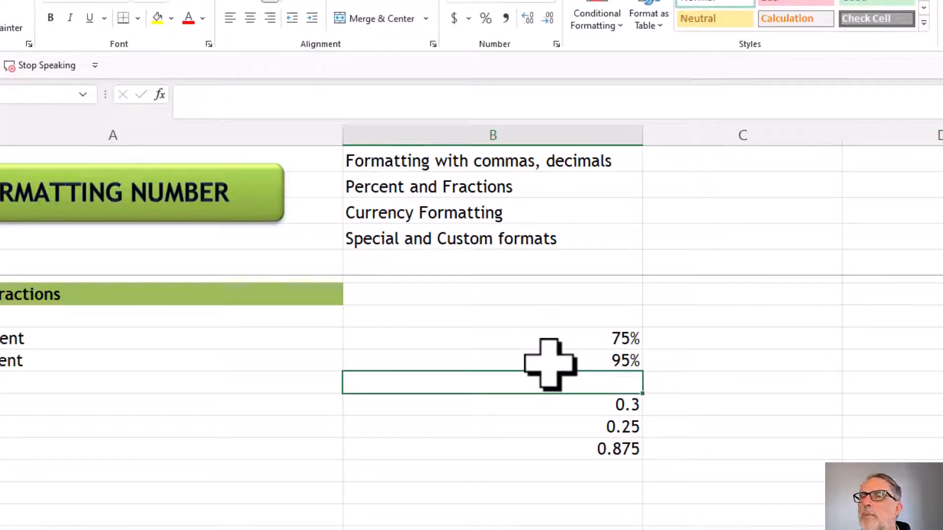
pyautogui.click(513, 364)
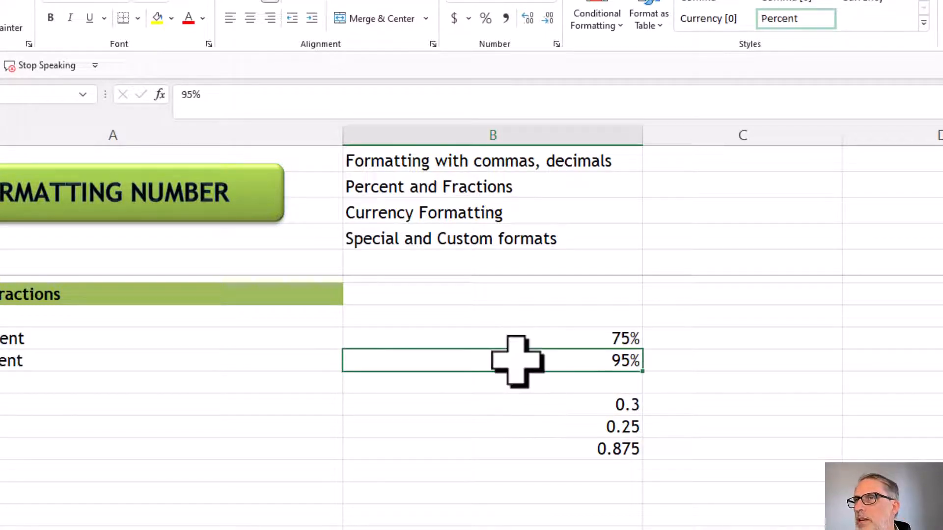
# Format the value 0.3 in B23 of the Percent and Fractions section as a fraction
pyautogui.click(509, 402)
pyautogui.click(508, 430)
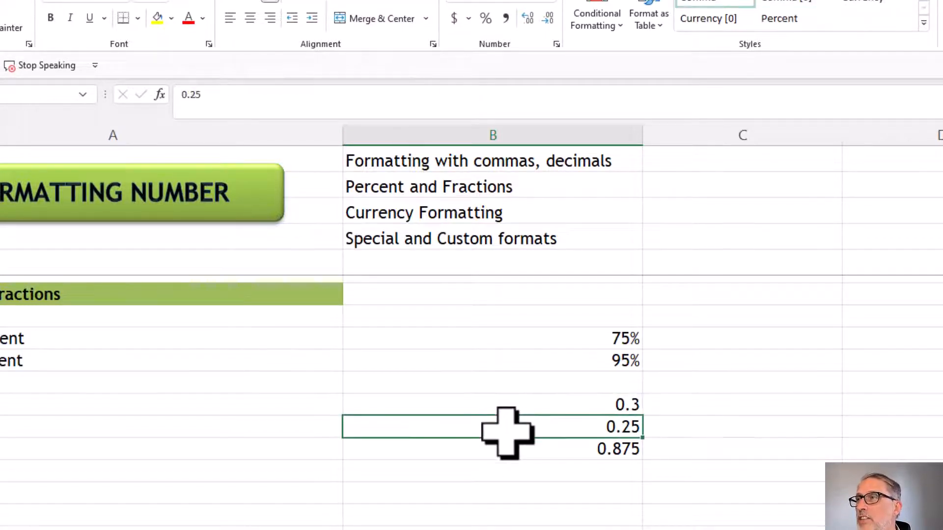
pyautogui.press('Down')
pyautogui.press('Up')
pyautogui.press('Up')
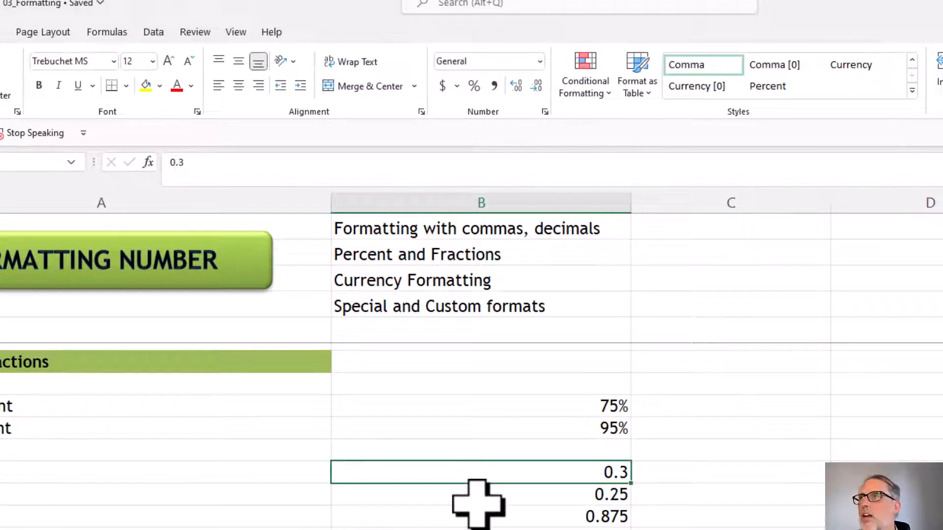
pyautogui.click(539, 61)
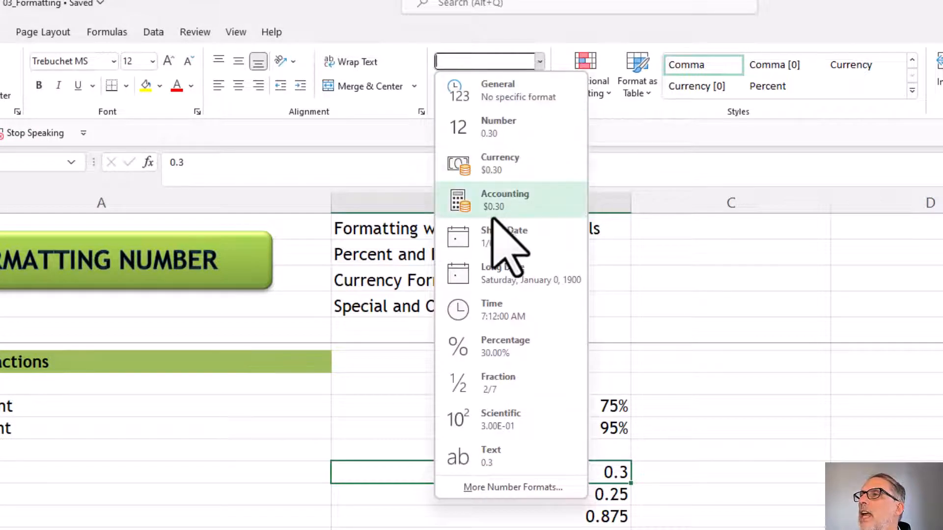
pyautogui.click(484, 388)
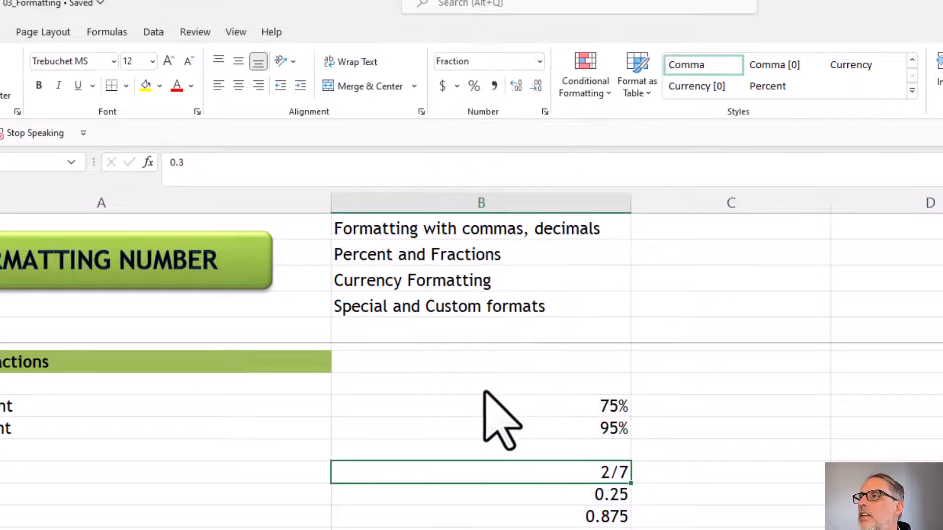
# Apply the Fraction number format to the 0.25 and 0.875 values in B24 and B25
pyautogui.click(537, 495)
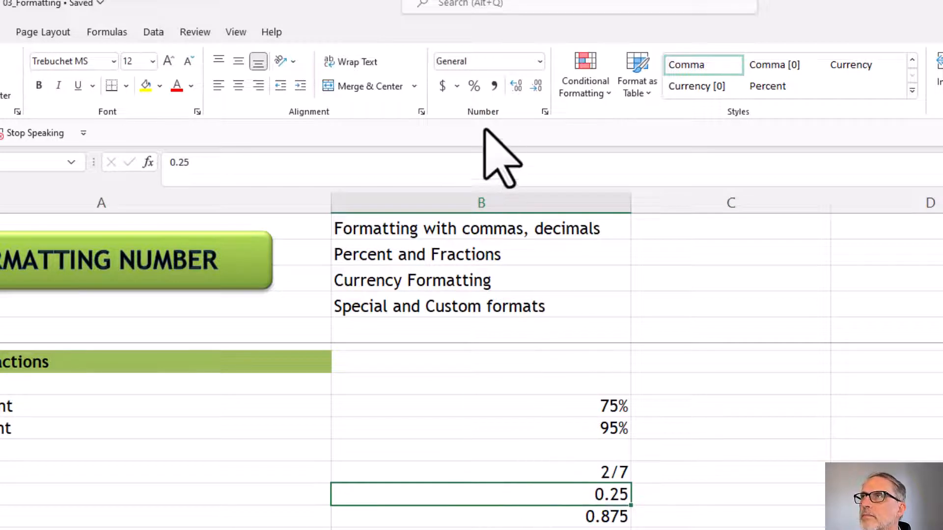
pyautogui.click(539, 60)
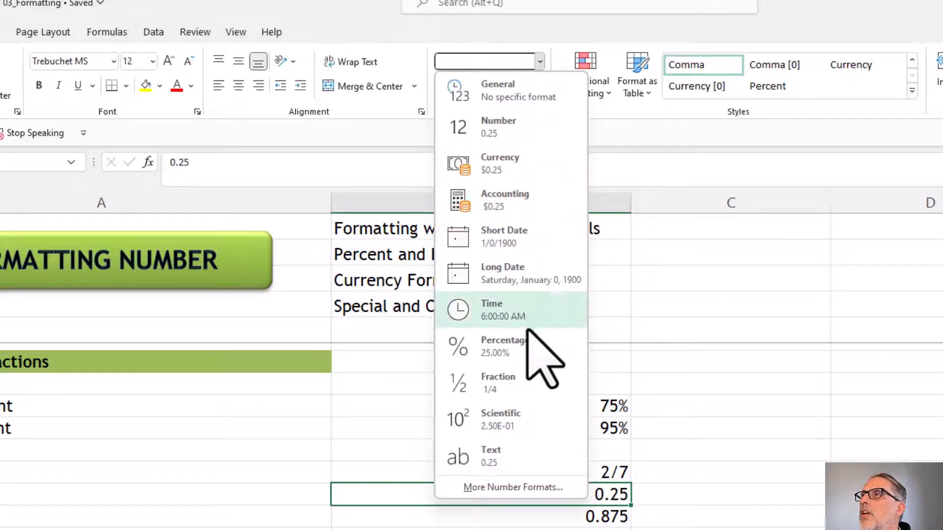
pyautogui.click(524, 384)
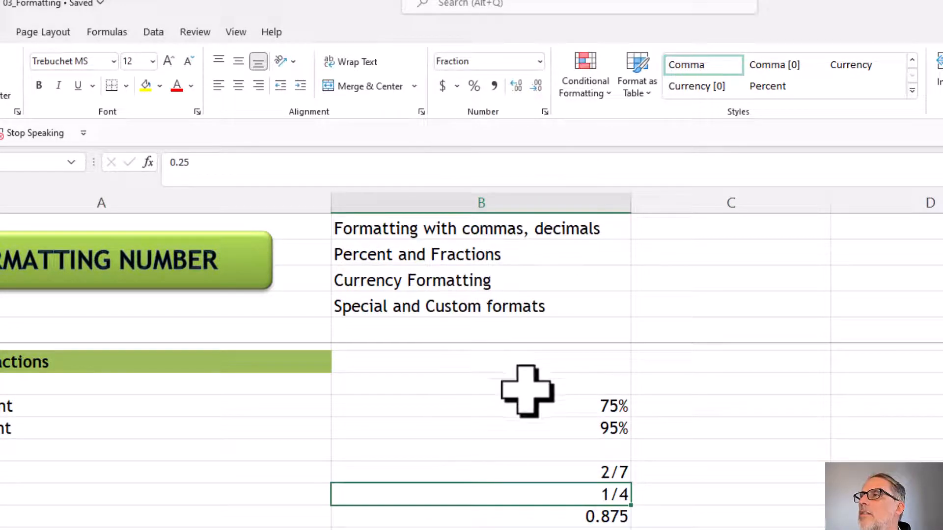
pyautogui.click(554, 516)
pyautogui.click(539, 61)
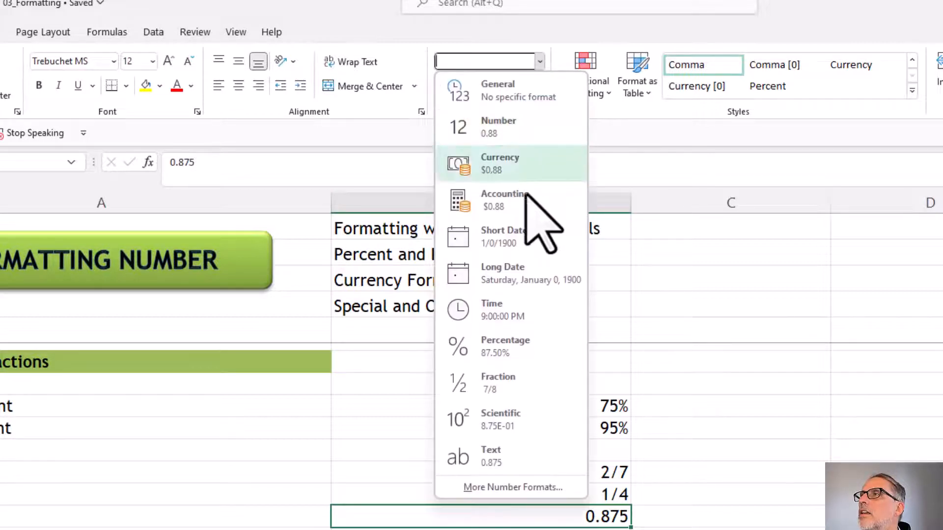
pyautogui.click(497, 388)
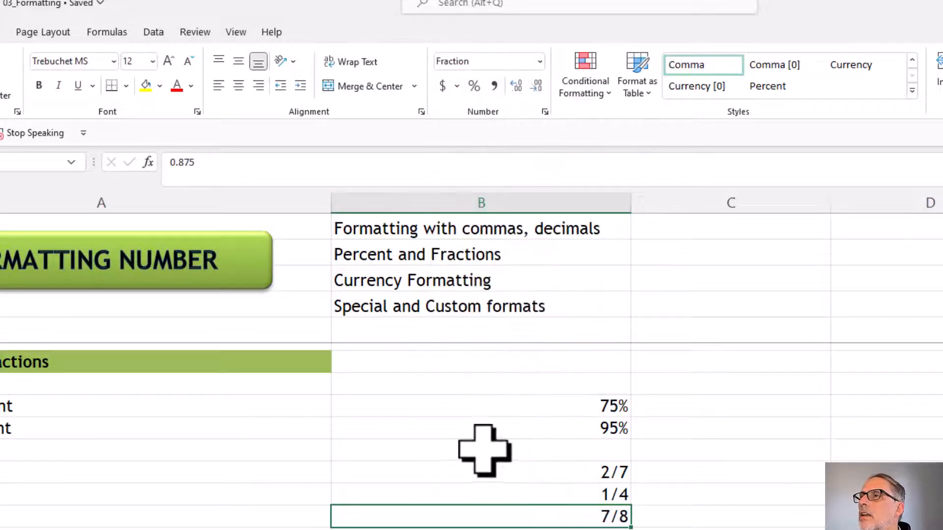
# Format the USD amount in B37 as dollars without decimals and the Euro amount in B38 with the € Euro accounting format
pyautogui.scroll(-4, 483, 453)
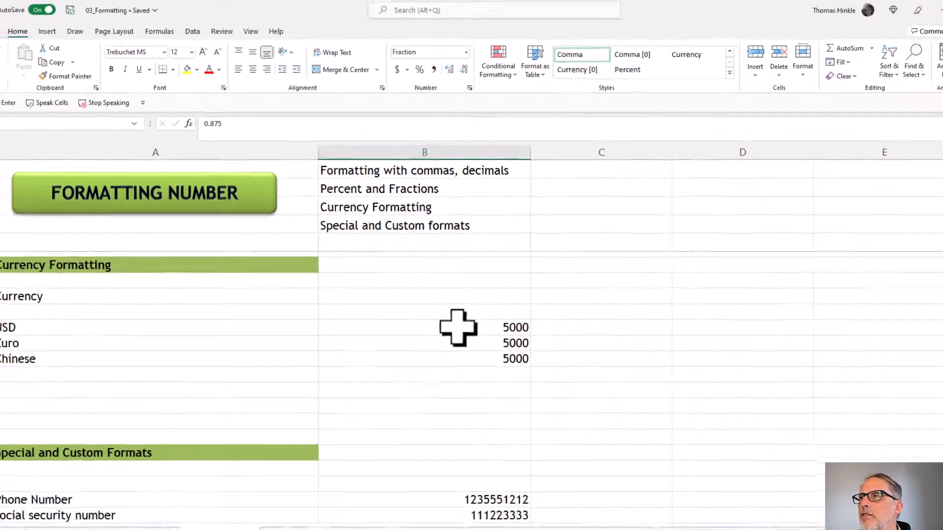
pyautogui.click(458, 328)
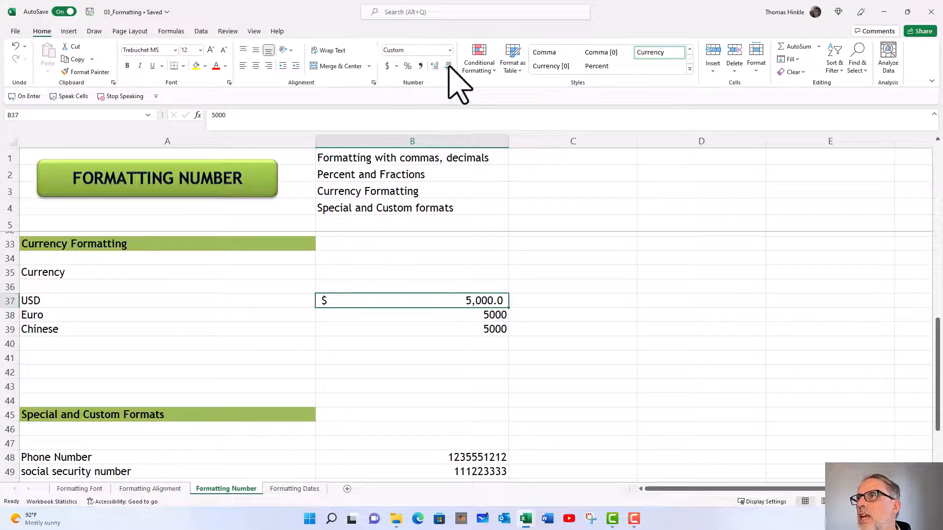
pyautogui.click(389, 316)
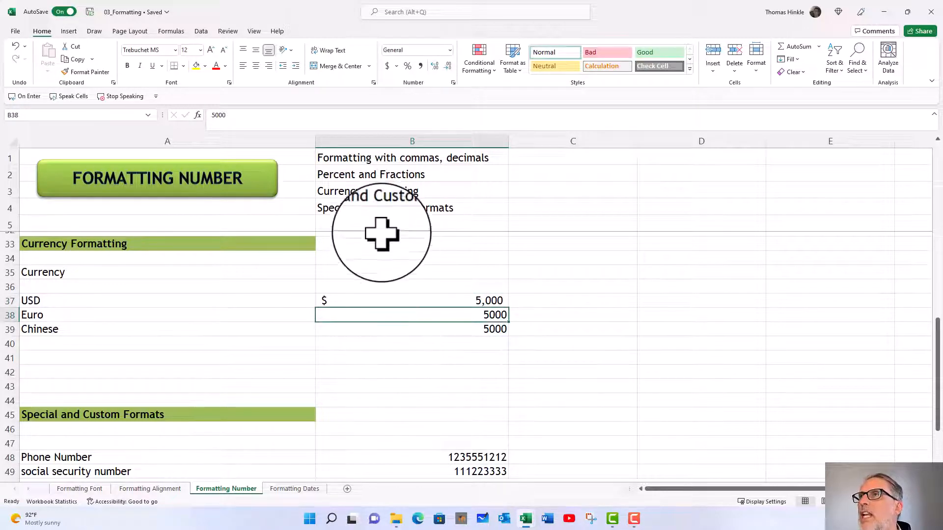
pyautogui.click(396, 69)
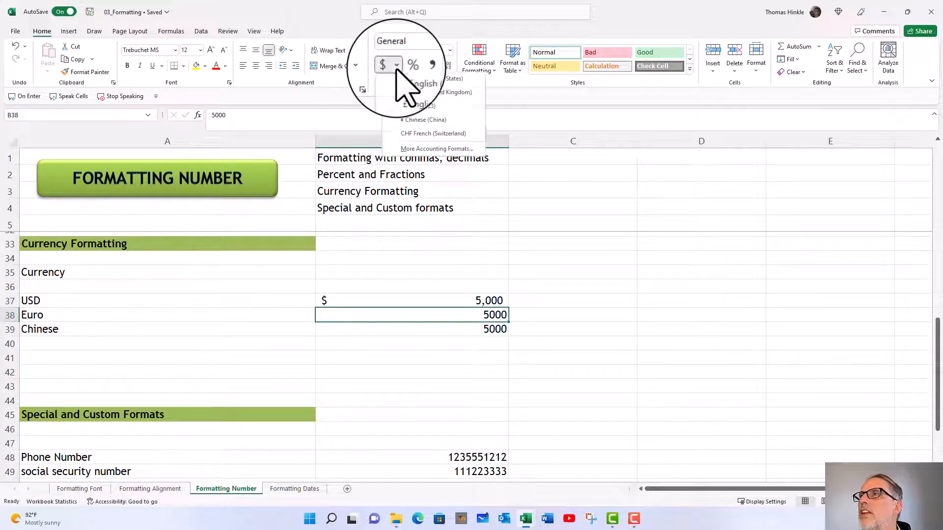
pyautogui.click(417, 107)
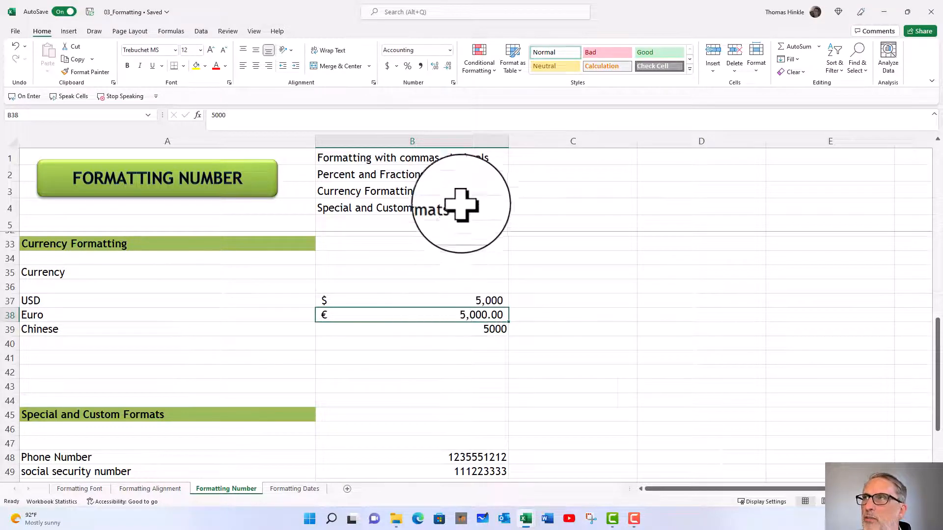
# Apply the ¥ Chinese accounting format to the amount in B39 and check the cell's underlying contents
pyautogui.click(427, 327)
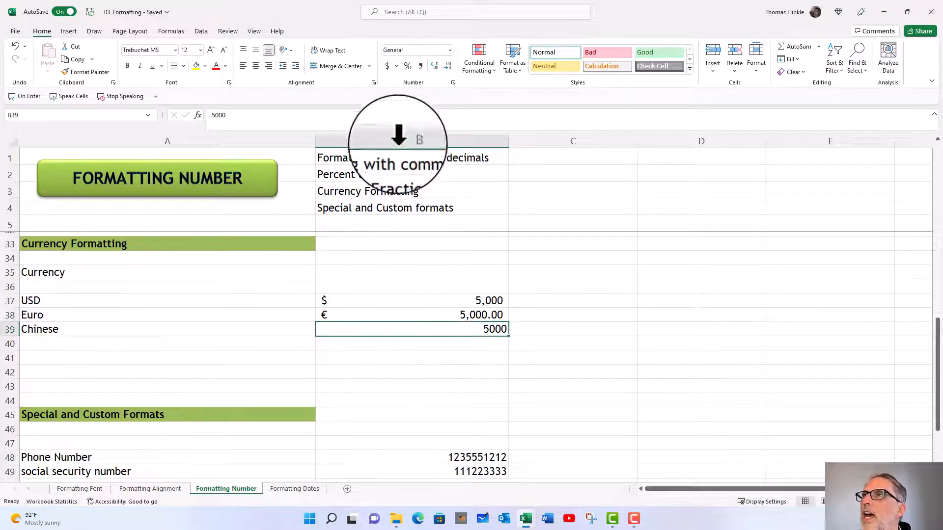
pyautogui.click(396, 65)
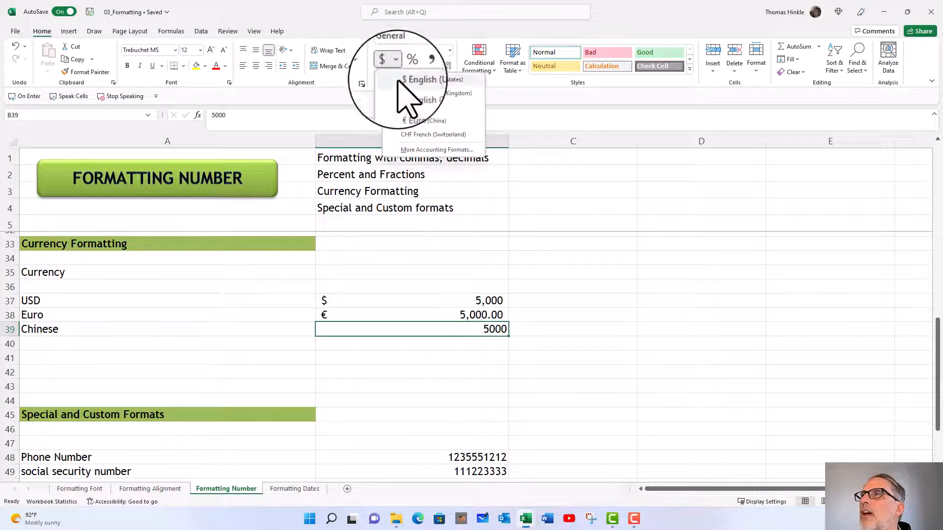
pyautogui.click(420, 121)
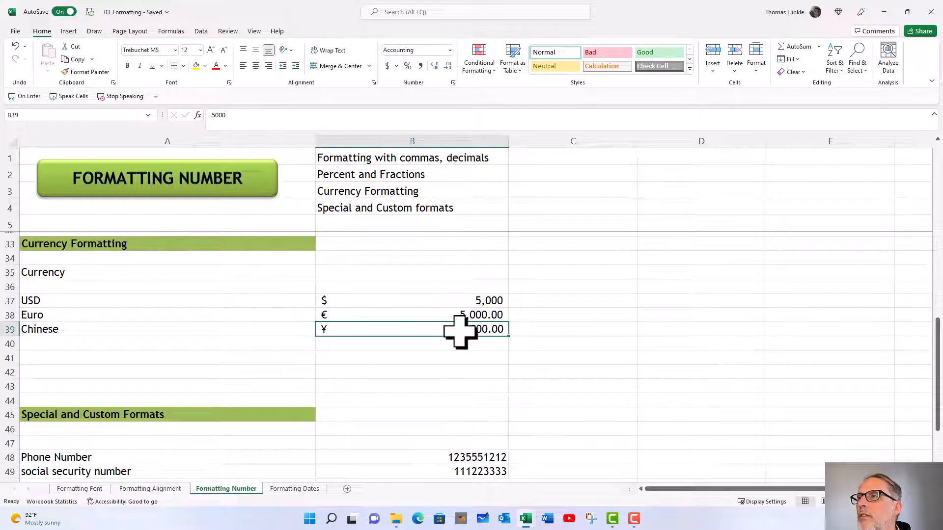
pyautogui.click(246, 118)
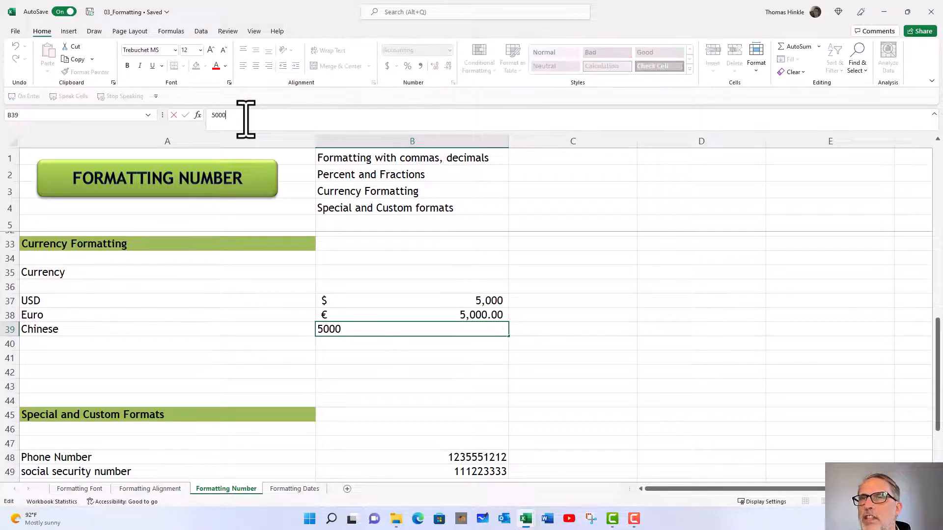
pyautogui.click(396, 306)
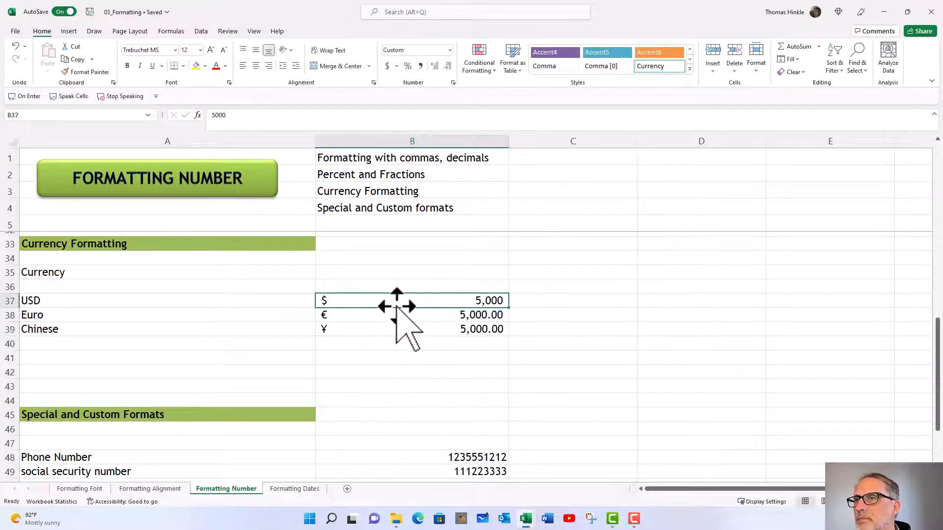
# Apply the Special Phone Number format to B48 in the Special and Custom Formats section
pyautogui.scroll(-4, 396, 306)
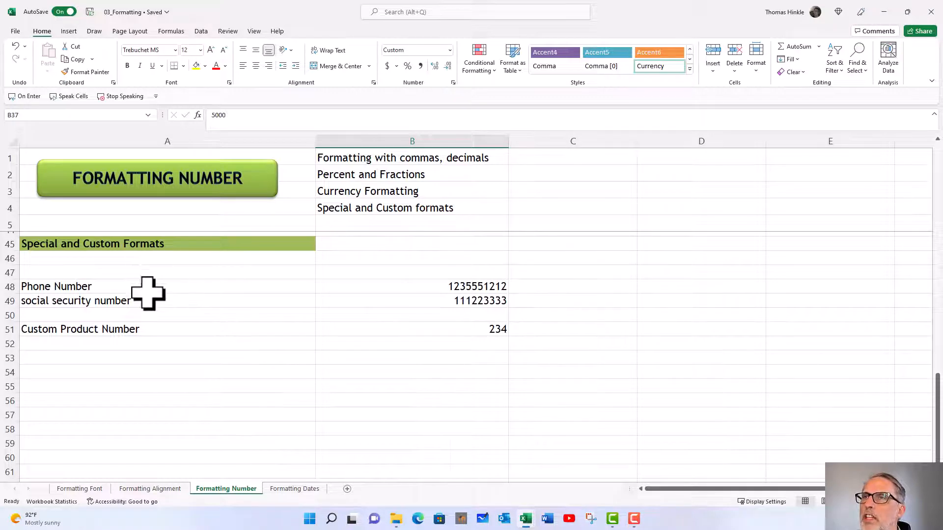
pyautogui.click(370, 289)
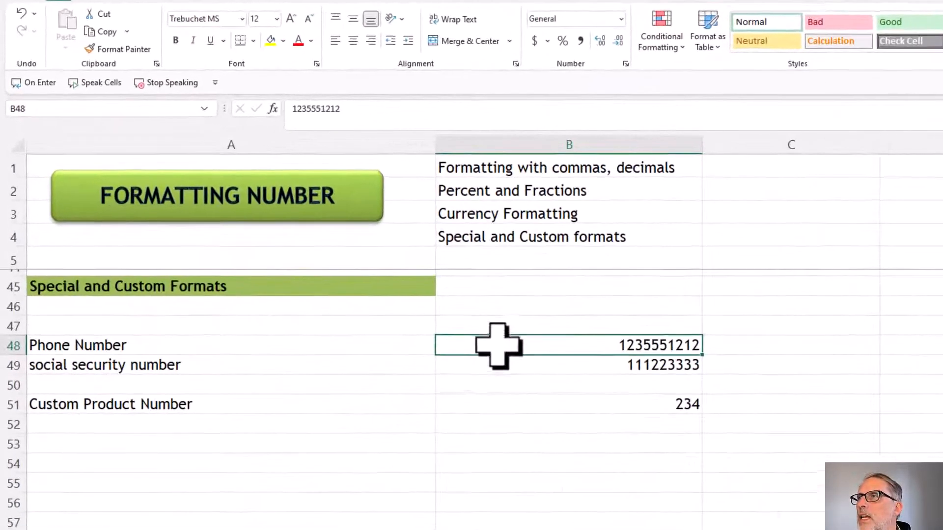
pyautogui.click(626, 19)
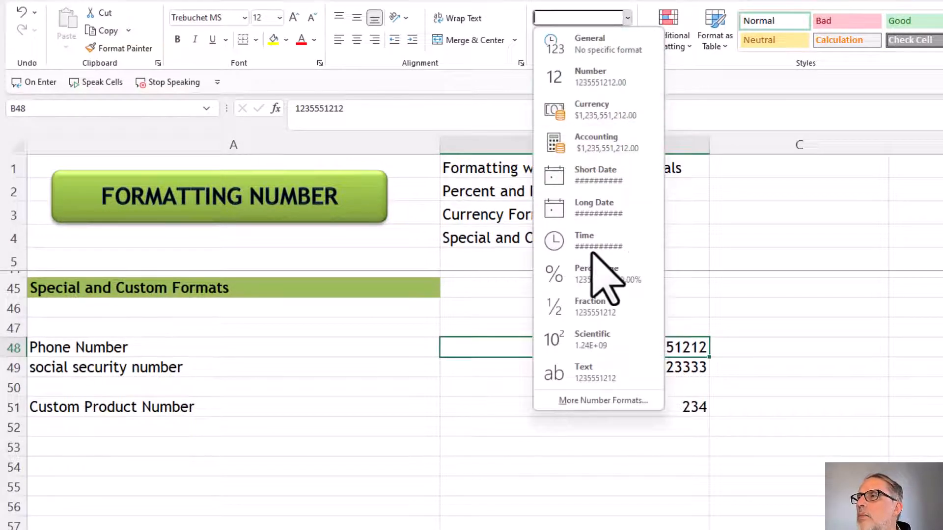
pyautogui.click(586, 401)
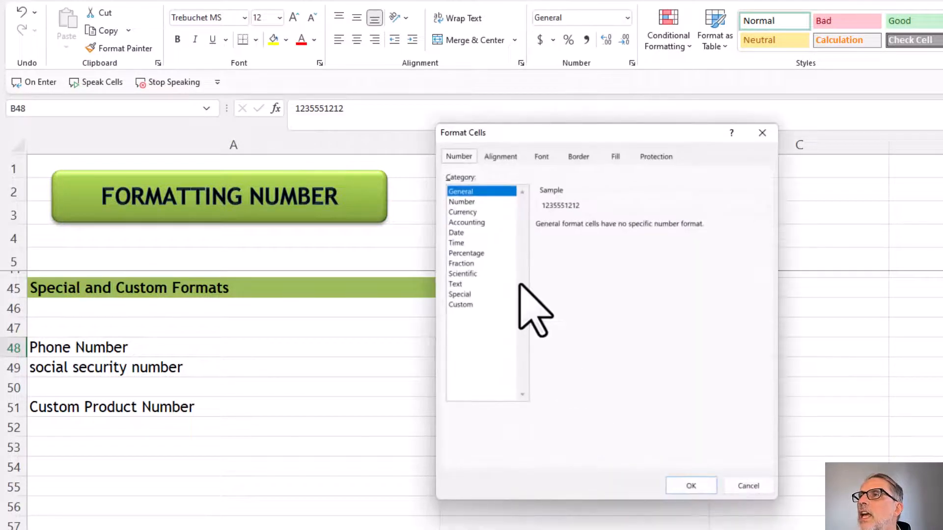
pyautogui.click(461, 294)
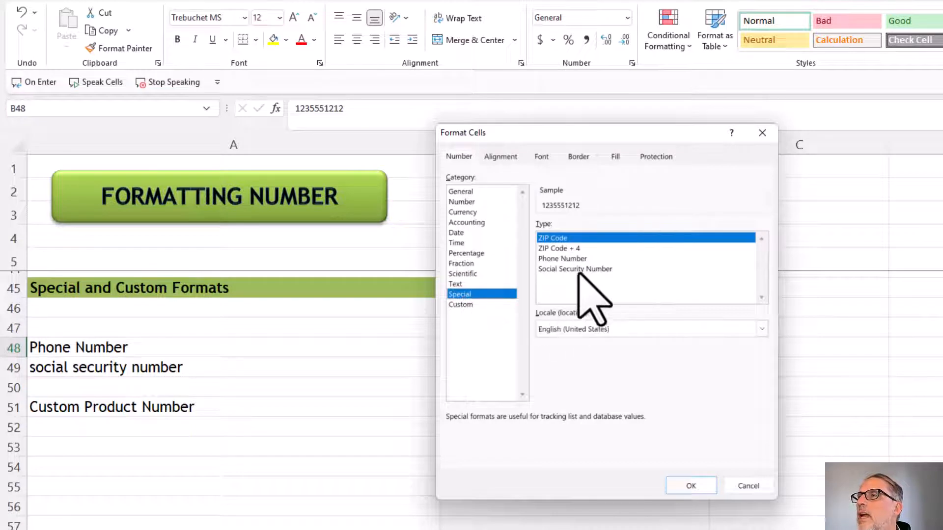
pyautogui.click(577, 259)
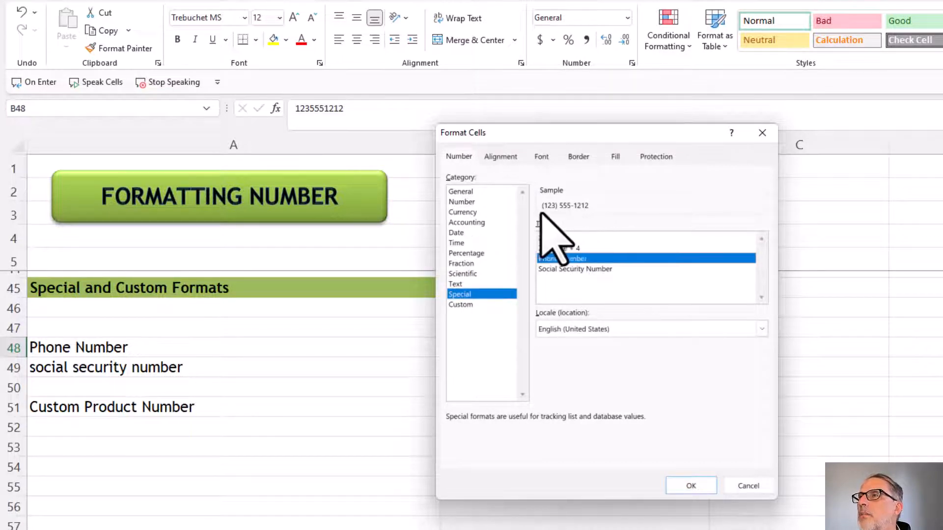
pyautogui.click(691, 486)
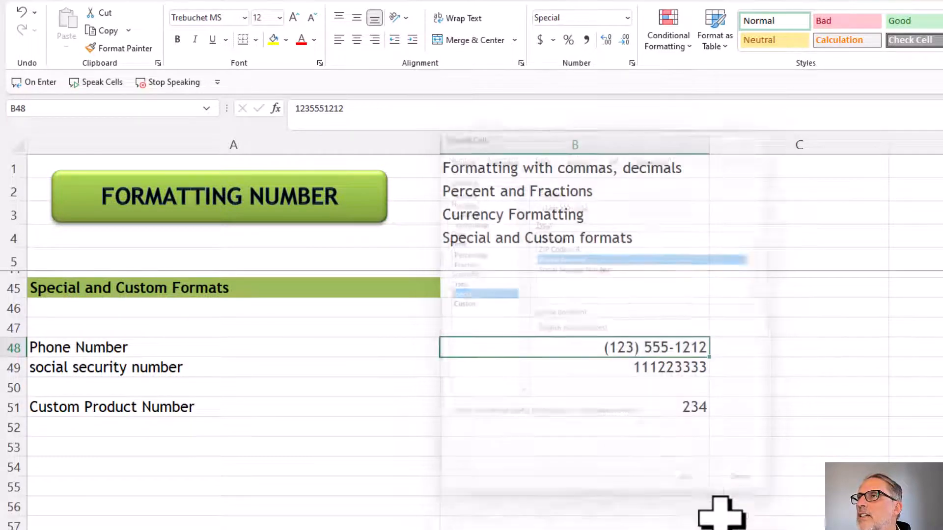
# Apply the Special Social Security Number format to the value in B49
pyautogui.click(646, 373)
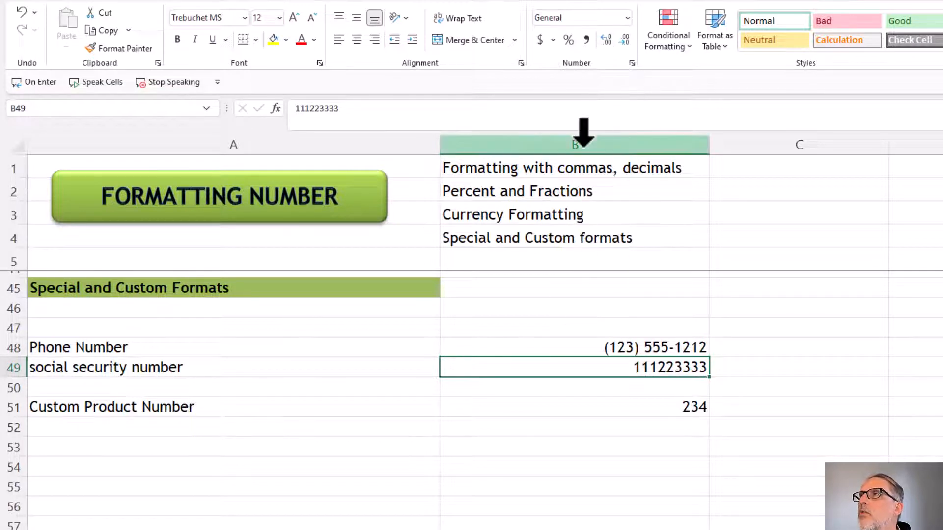
pyautogui.click(632, 64)
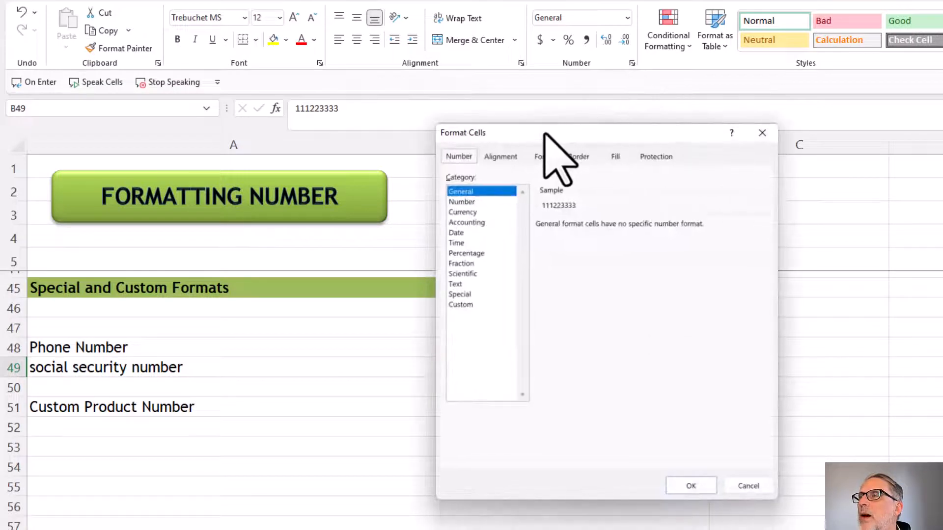
pyautogui.click(475, 336)
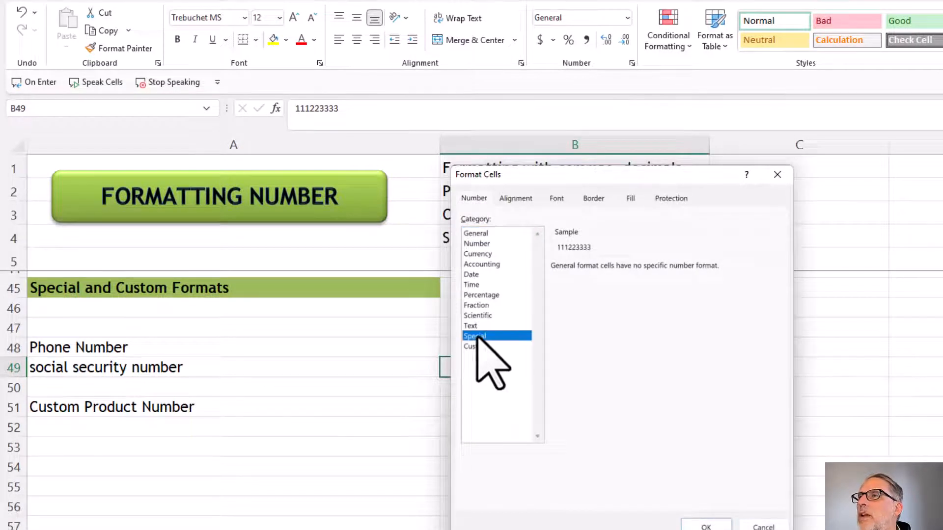
pyautogui.click(573, 311)
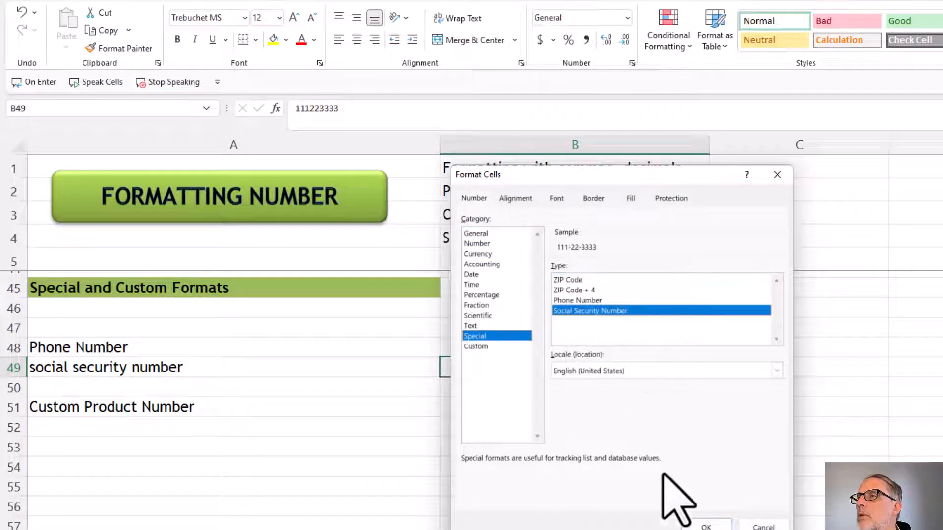
pyautogui.click(702, 526)
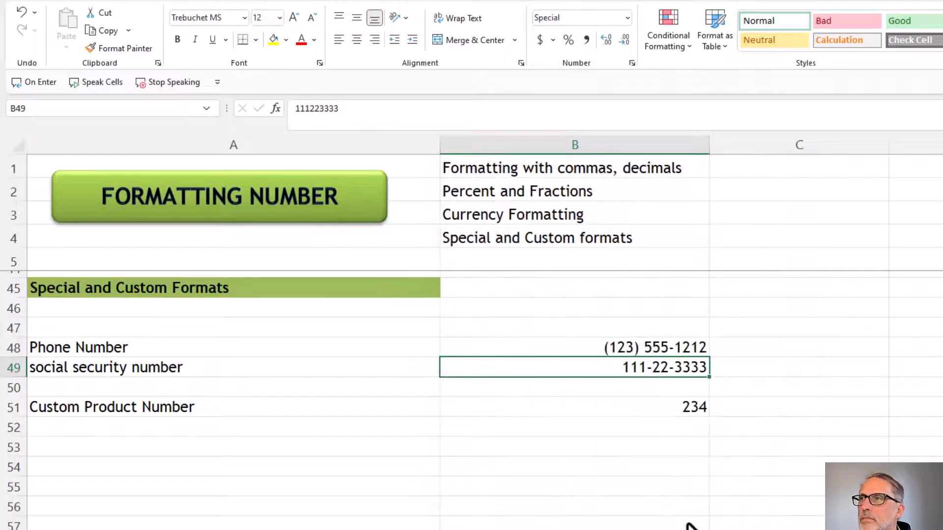
# Apply the custom number format "NC-"00000 to the Custom Product Number in B51
pyautogui.click(617, 410)
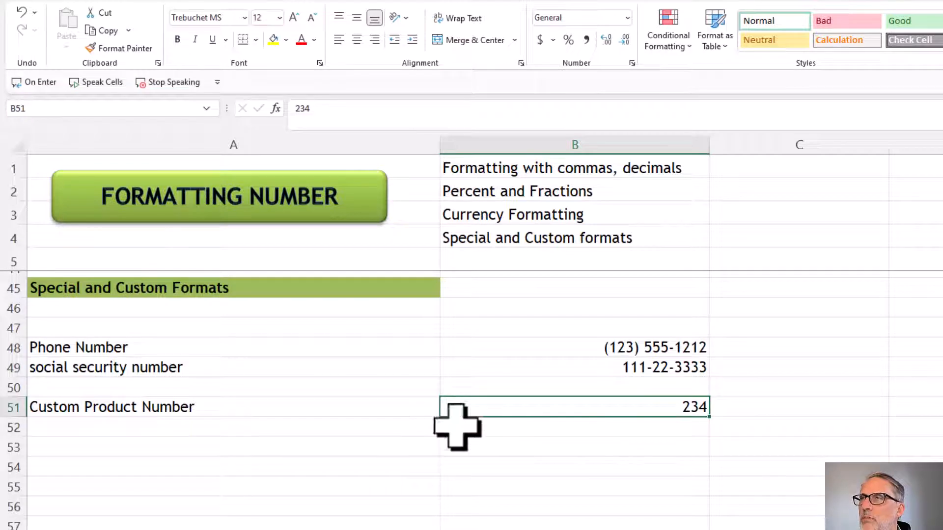
pyautogui.click(627, 19)
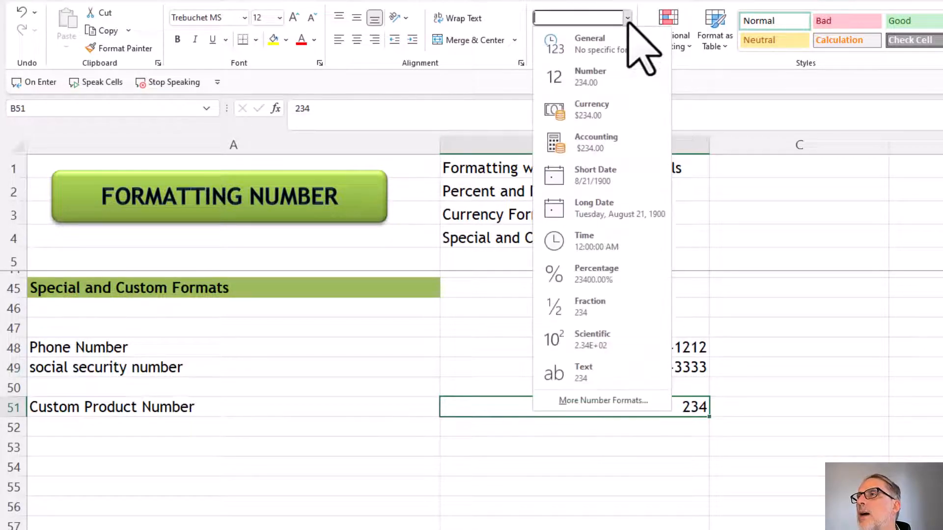
pyautogui.click(600, 400)
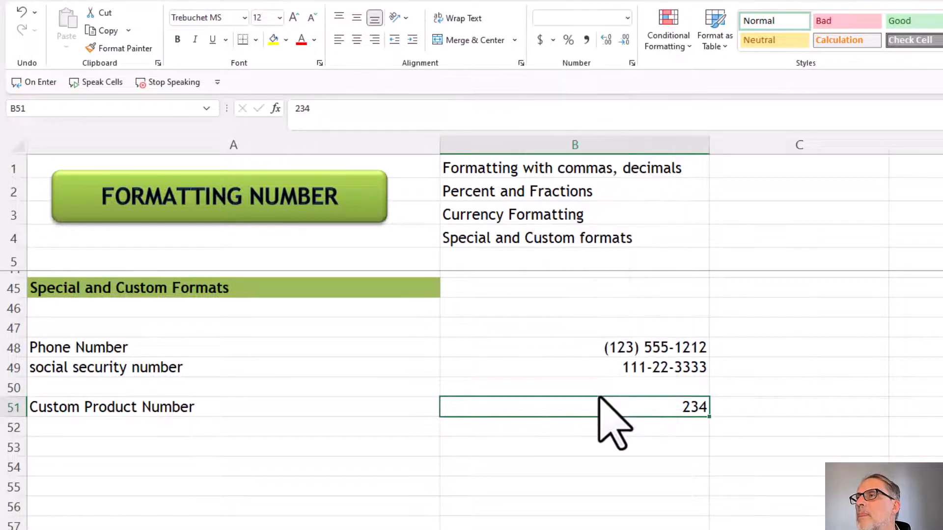
pyautogui.click(482, 346)
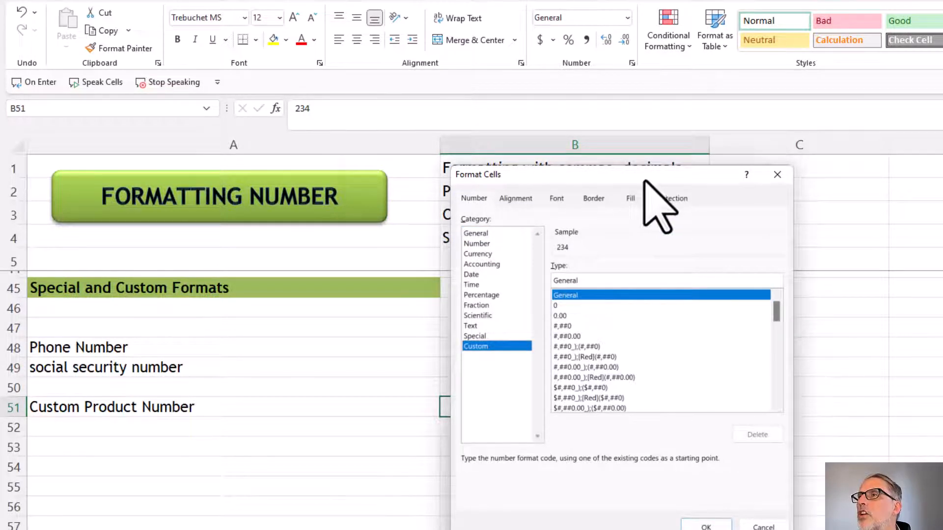
pyautogui.moveTo(645, 180); pyautogui.dragTo(546, 174)
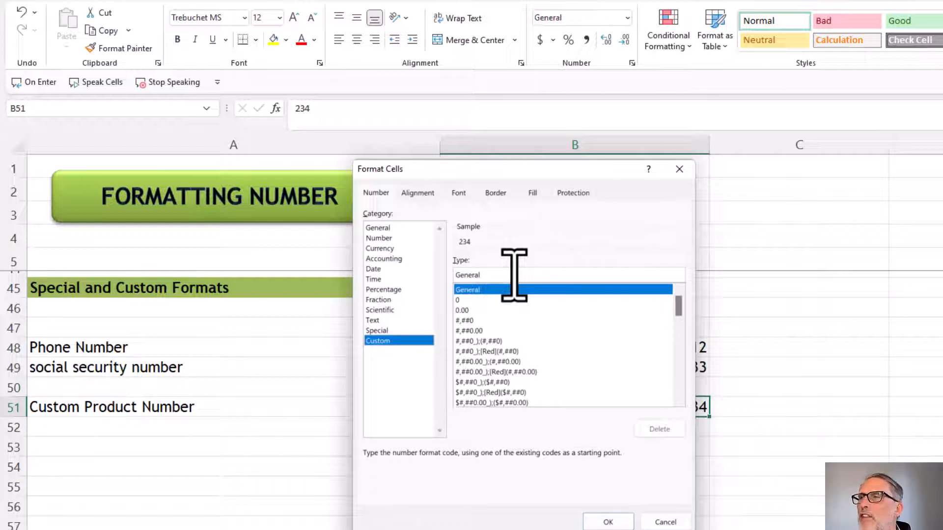
pyautogui.moveTo(529, 173); pyautogui.dragTo(378, 145)
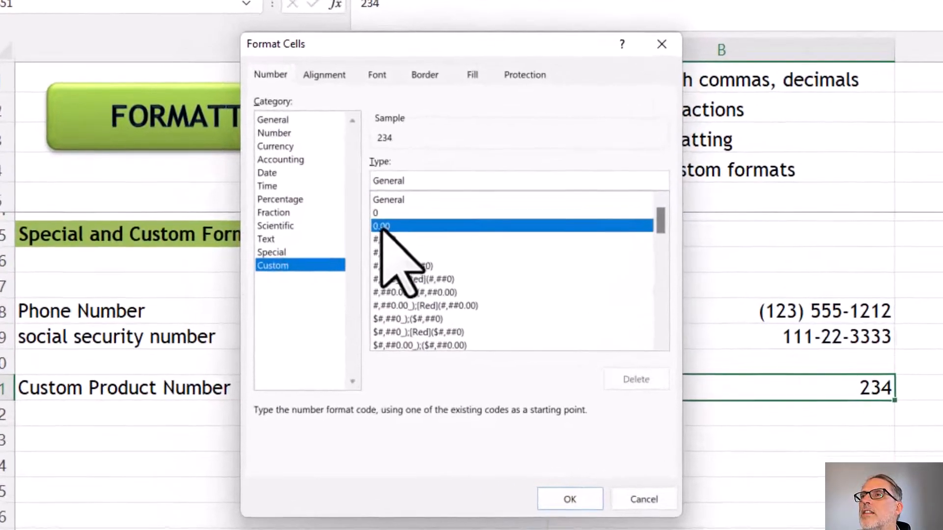
pyautogui.click(363, 261)
pyautogui.moveTo(408, 186); pyautogui.dragTo(330, 176)
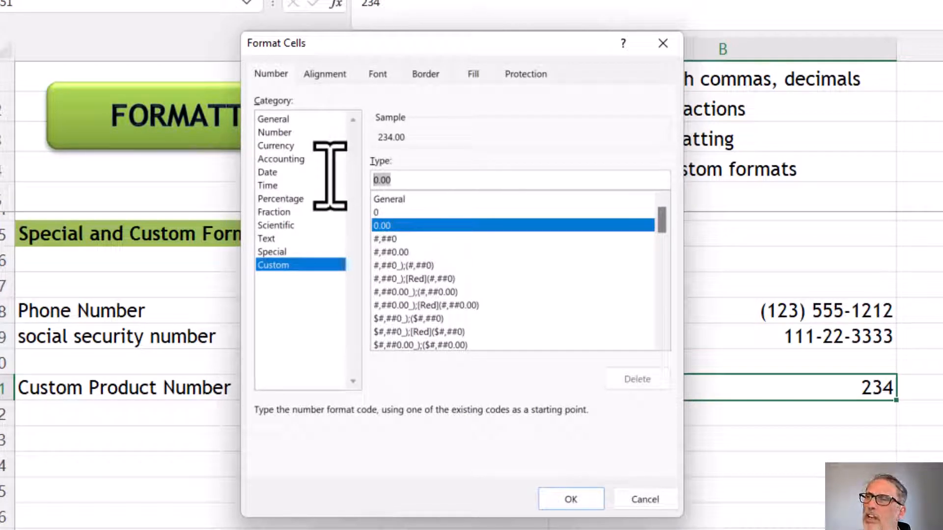
pyautogui.write('00000')
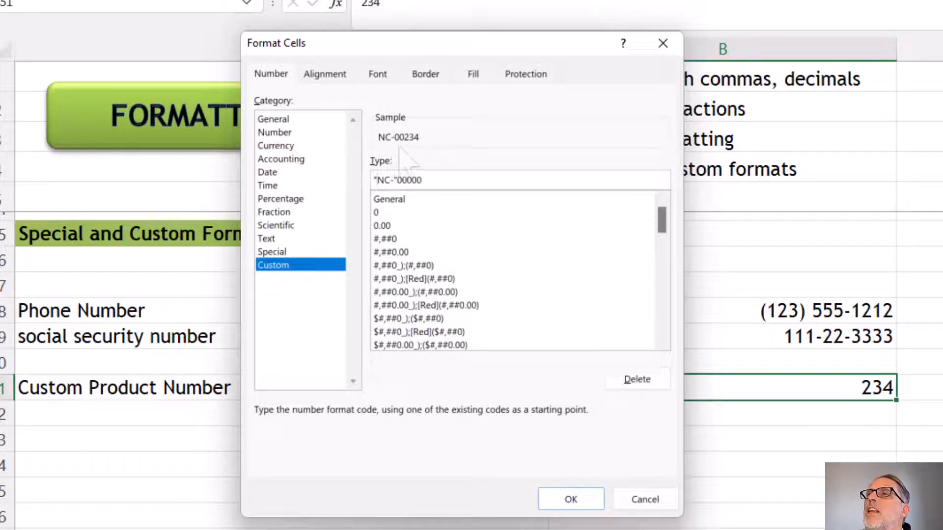
pyautogui.click(582, 497)
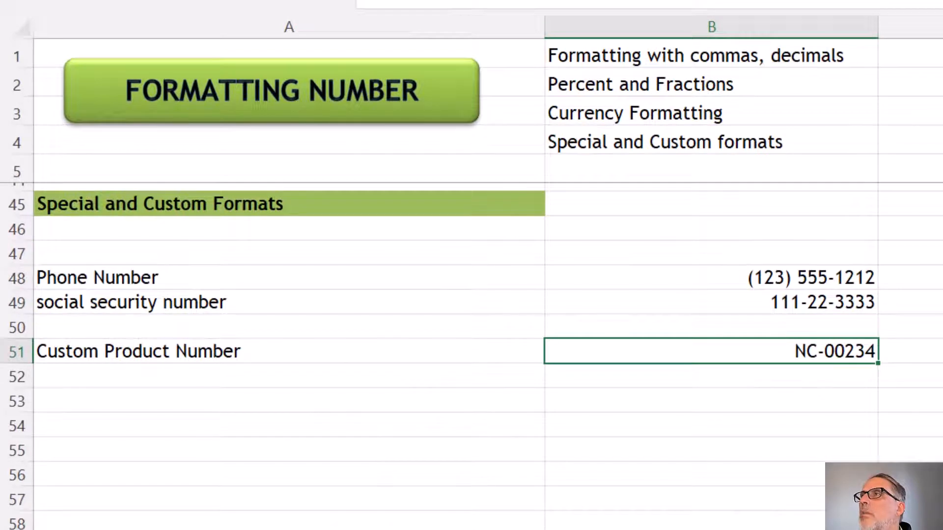
# Review the number format categories from General through Special for the product number in B51, leaving its format unchanged
pyautogui.click(757, 1)
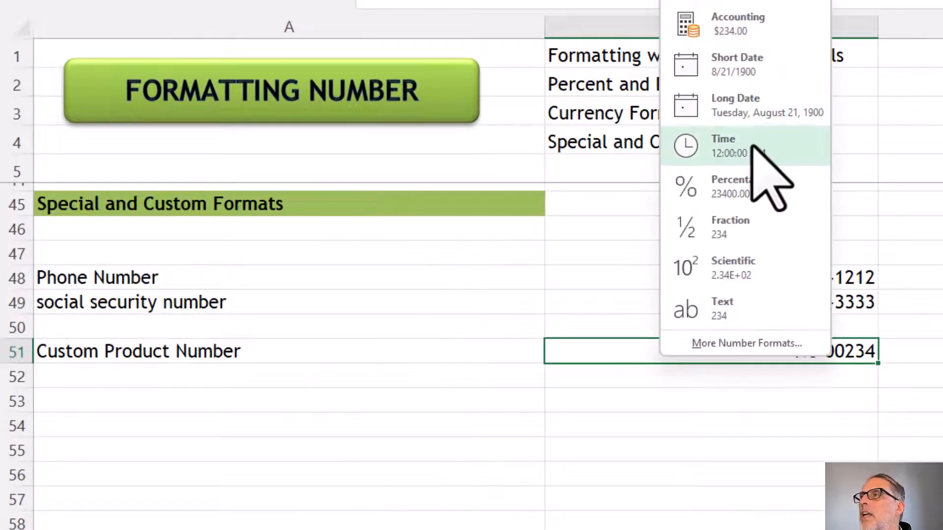
pyautogui.click(756, 343)
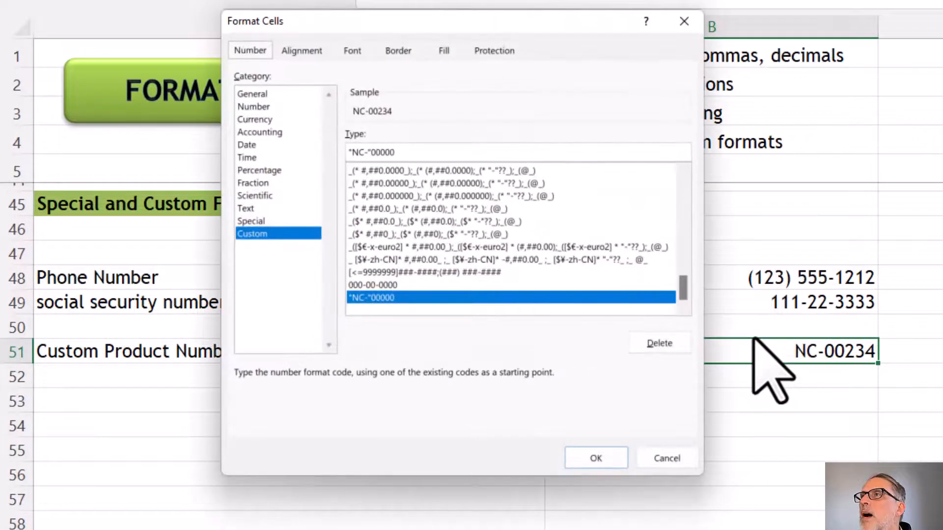
pyautogui.click(274, 94)
pyautogui.click(266, 109)
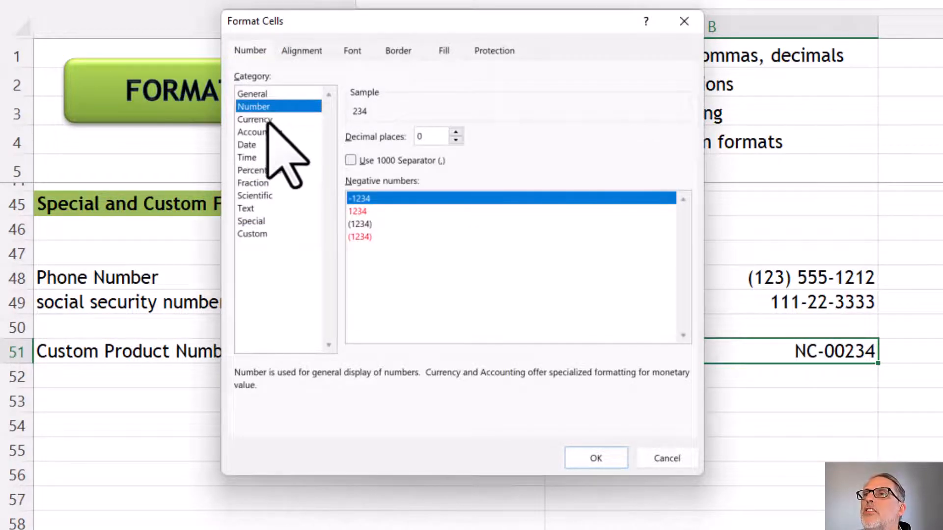
pyautogui.click(267, 120)
pyautogui.click(269, 133)
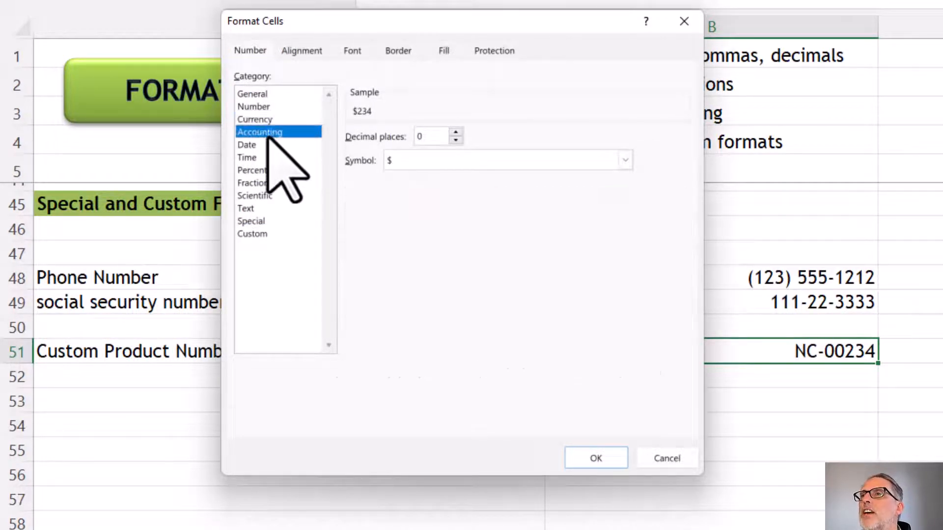
pyautogui.click(259, 146)
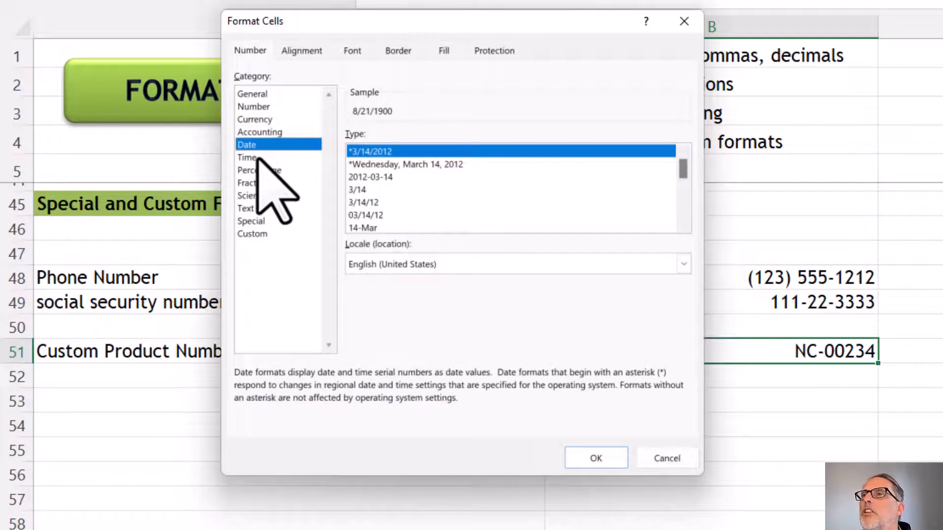
pyautogui.click(258, 158)
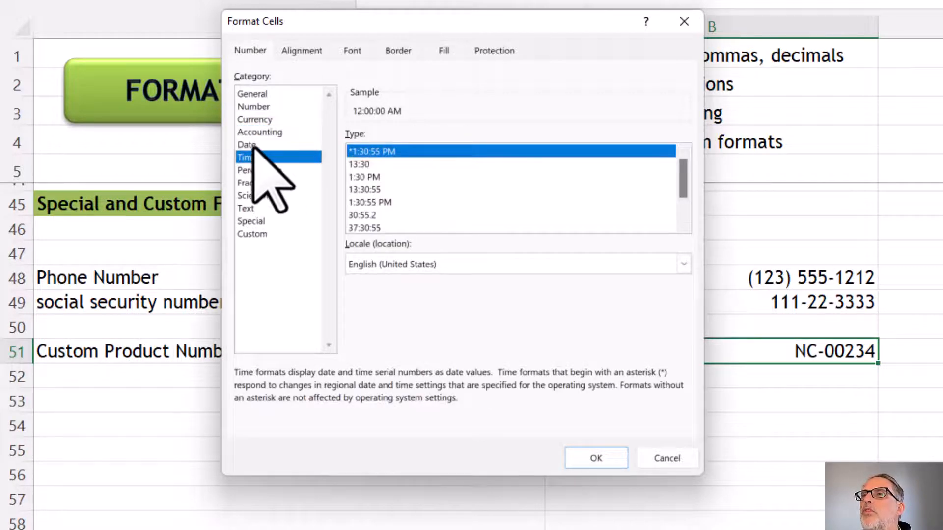
pyautogui.click(252, 146)
pyautogui.click(265, 170)
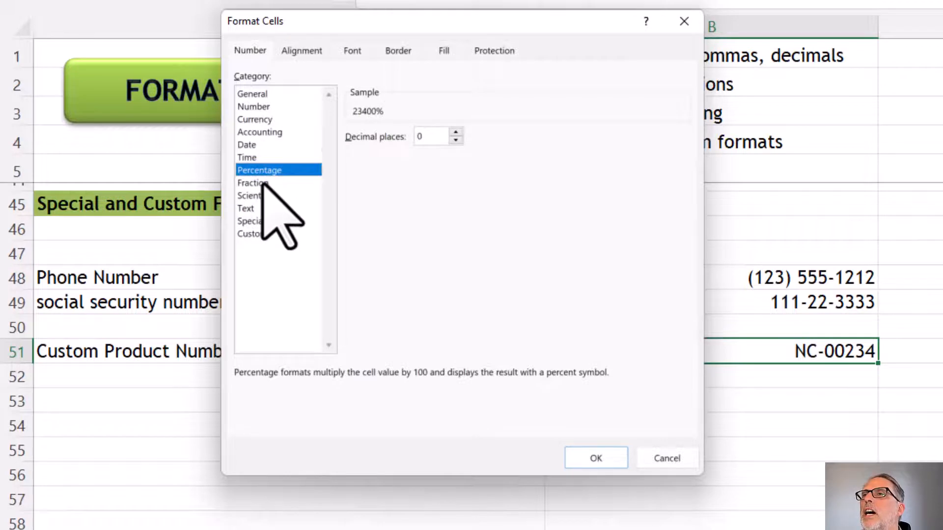
pyautogui.click(262, 183)
pyautogui.click(258, 196)
pyautogui.click(255, 208)
pyautogui.click(254, 222)
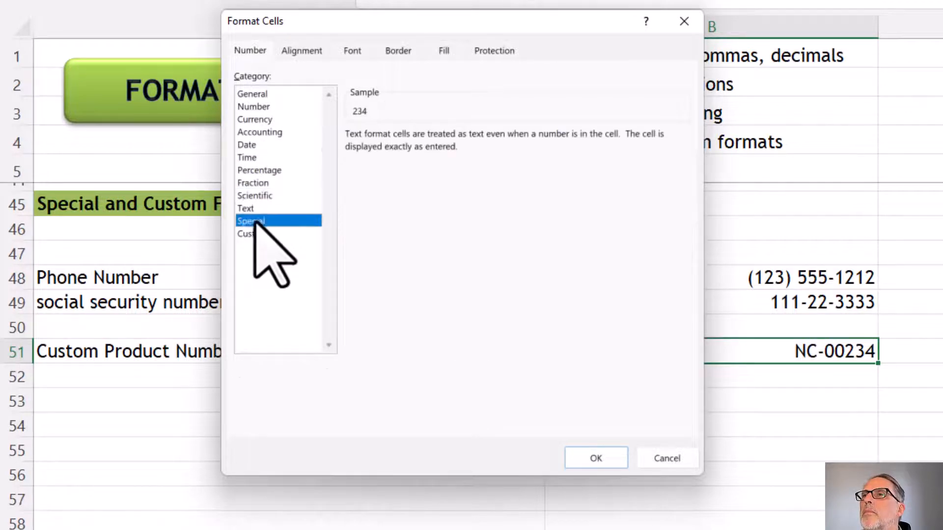
pyautogui.click(660, 458)
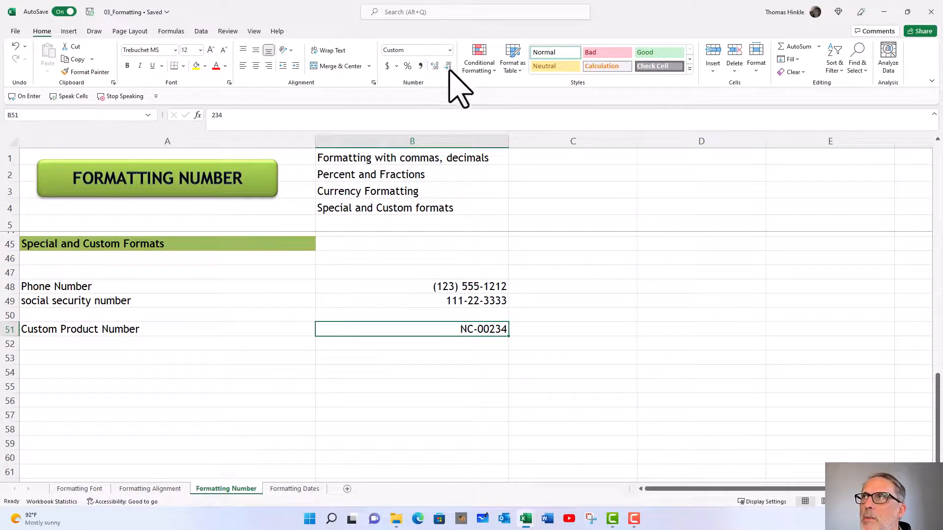
pyautogui.click(378, 355)
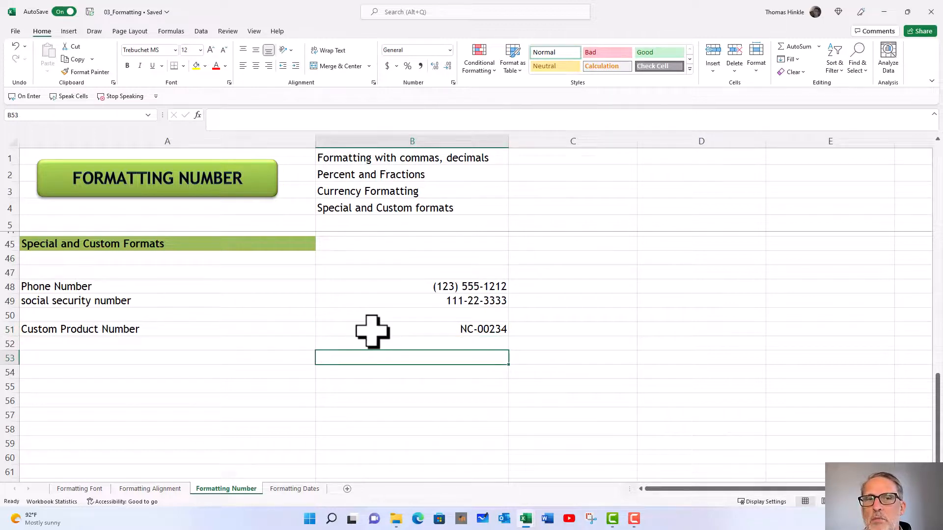